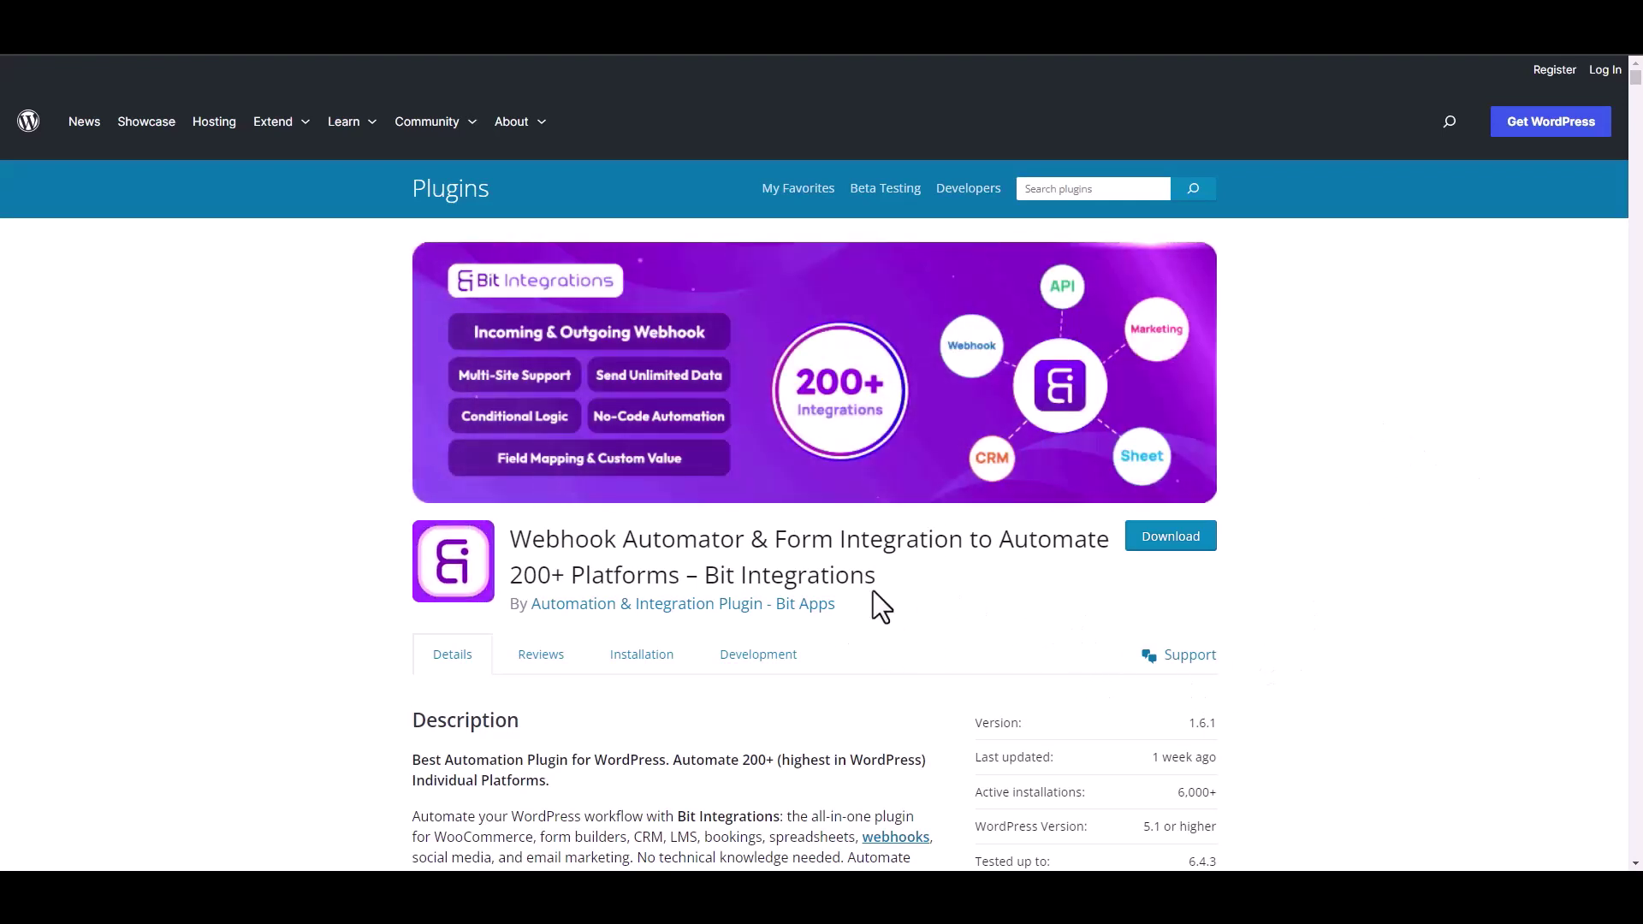
Start a new Bit Integrations integration with WSForm as its trigger
drag(705, 575, 893, 592)
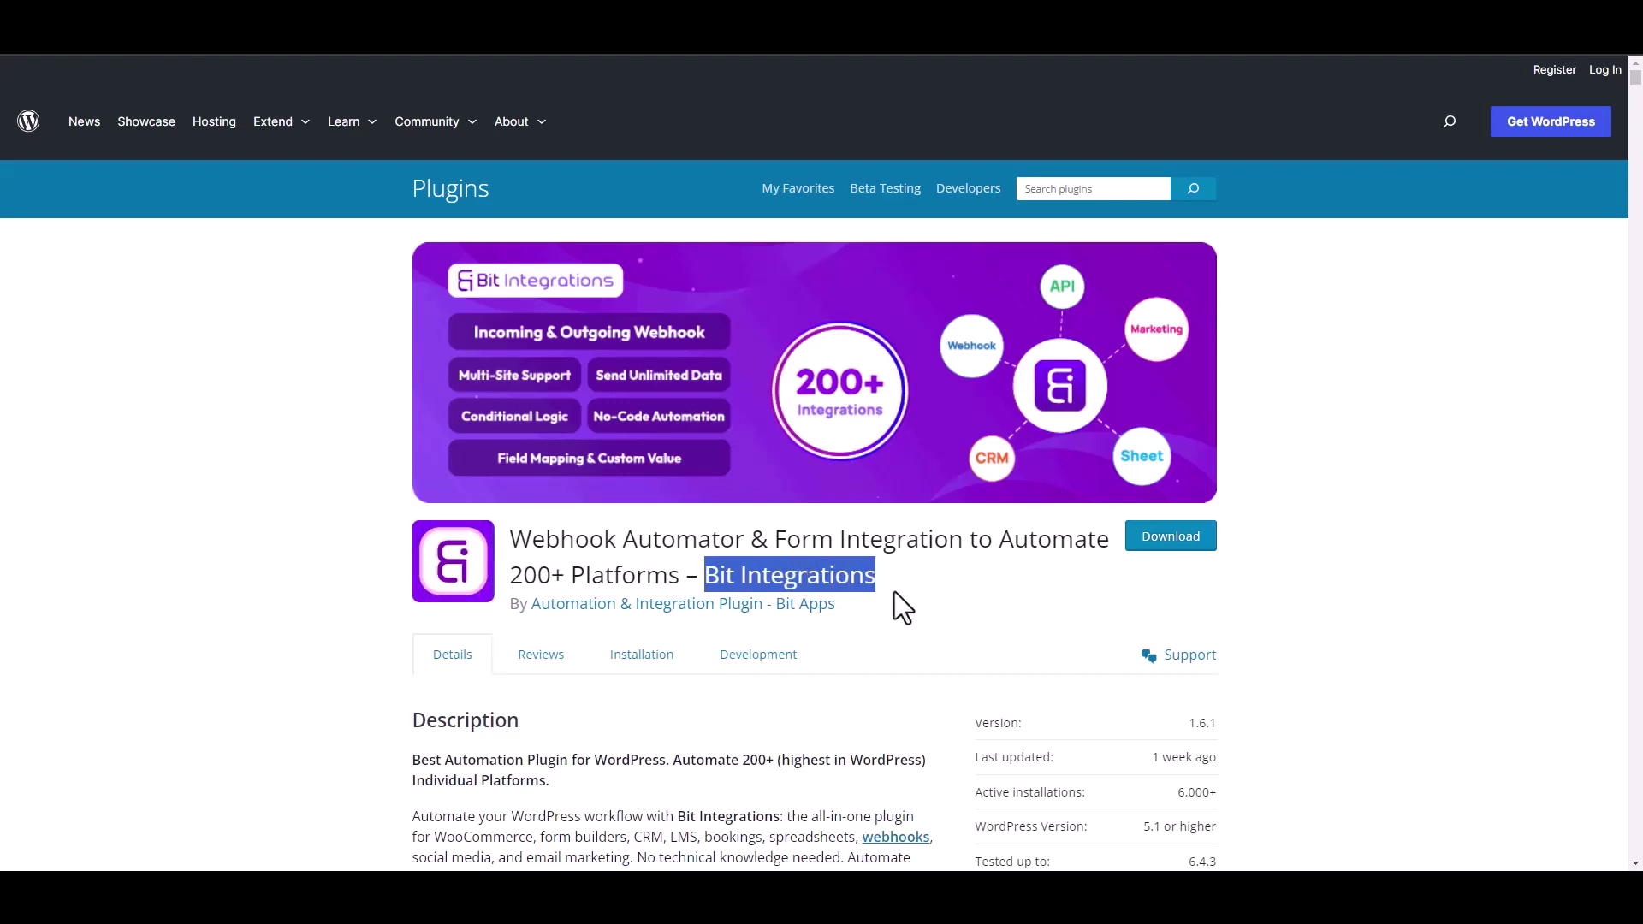
click(907, 598)
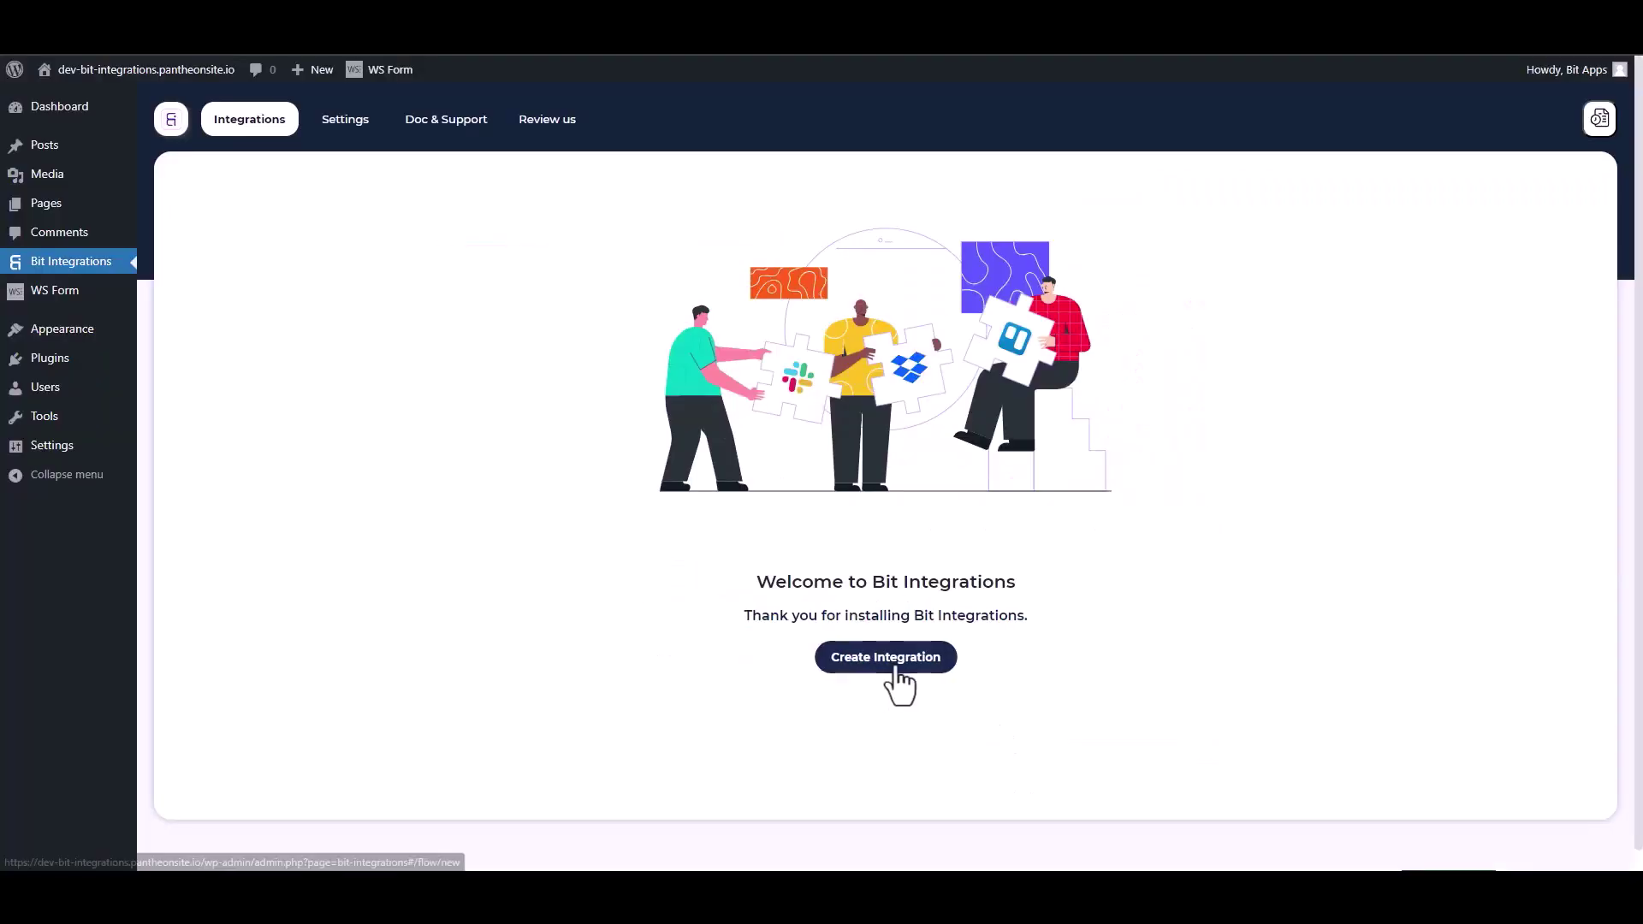
click(890, 667)
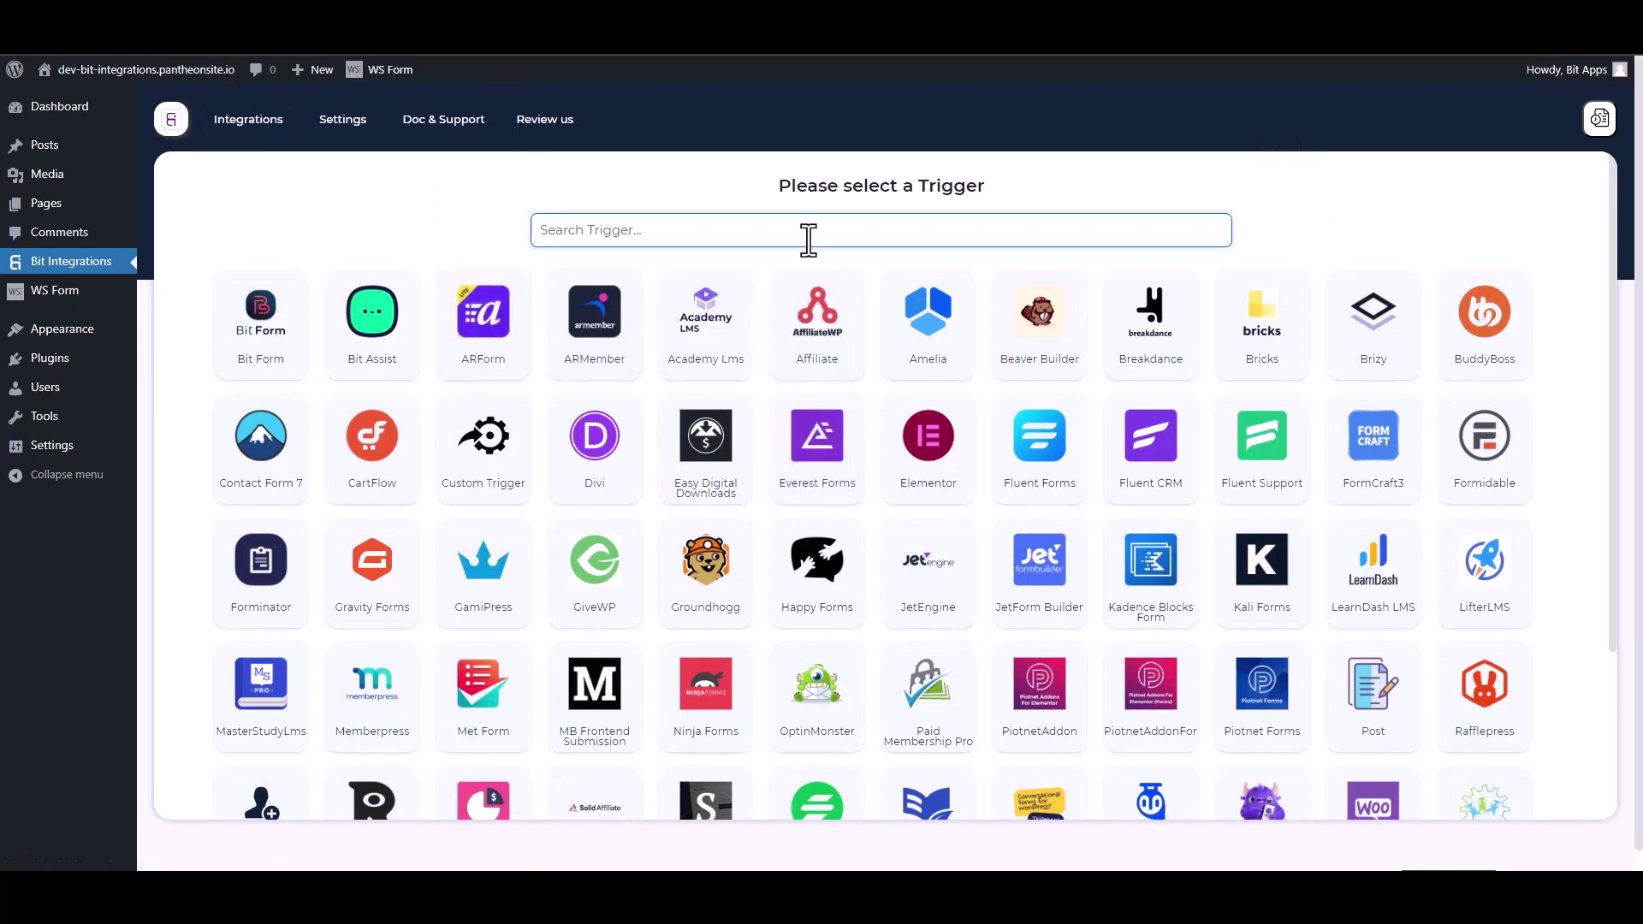
text(ws)
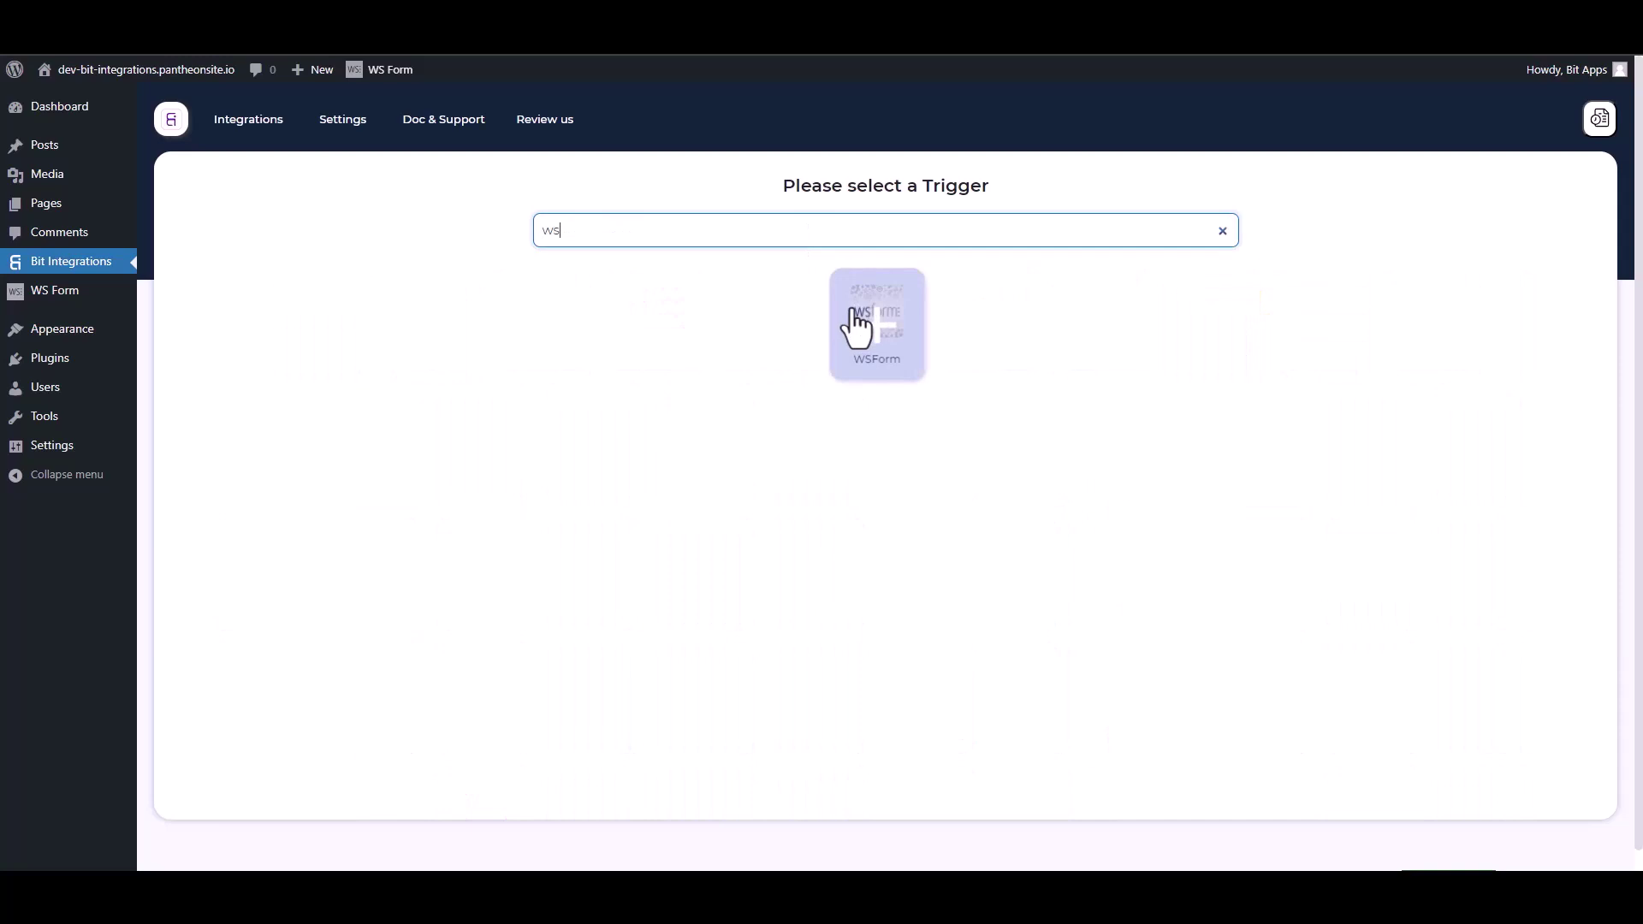
click(855, 329)
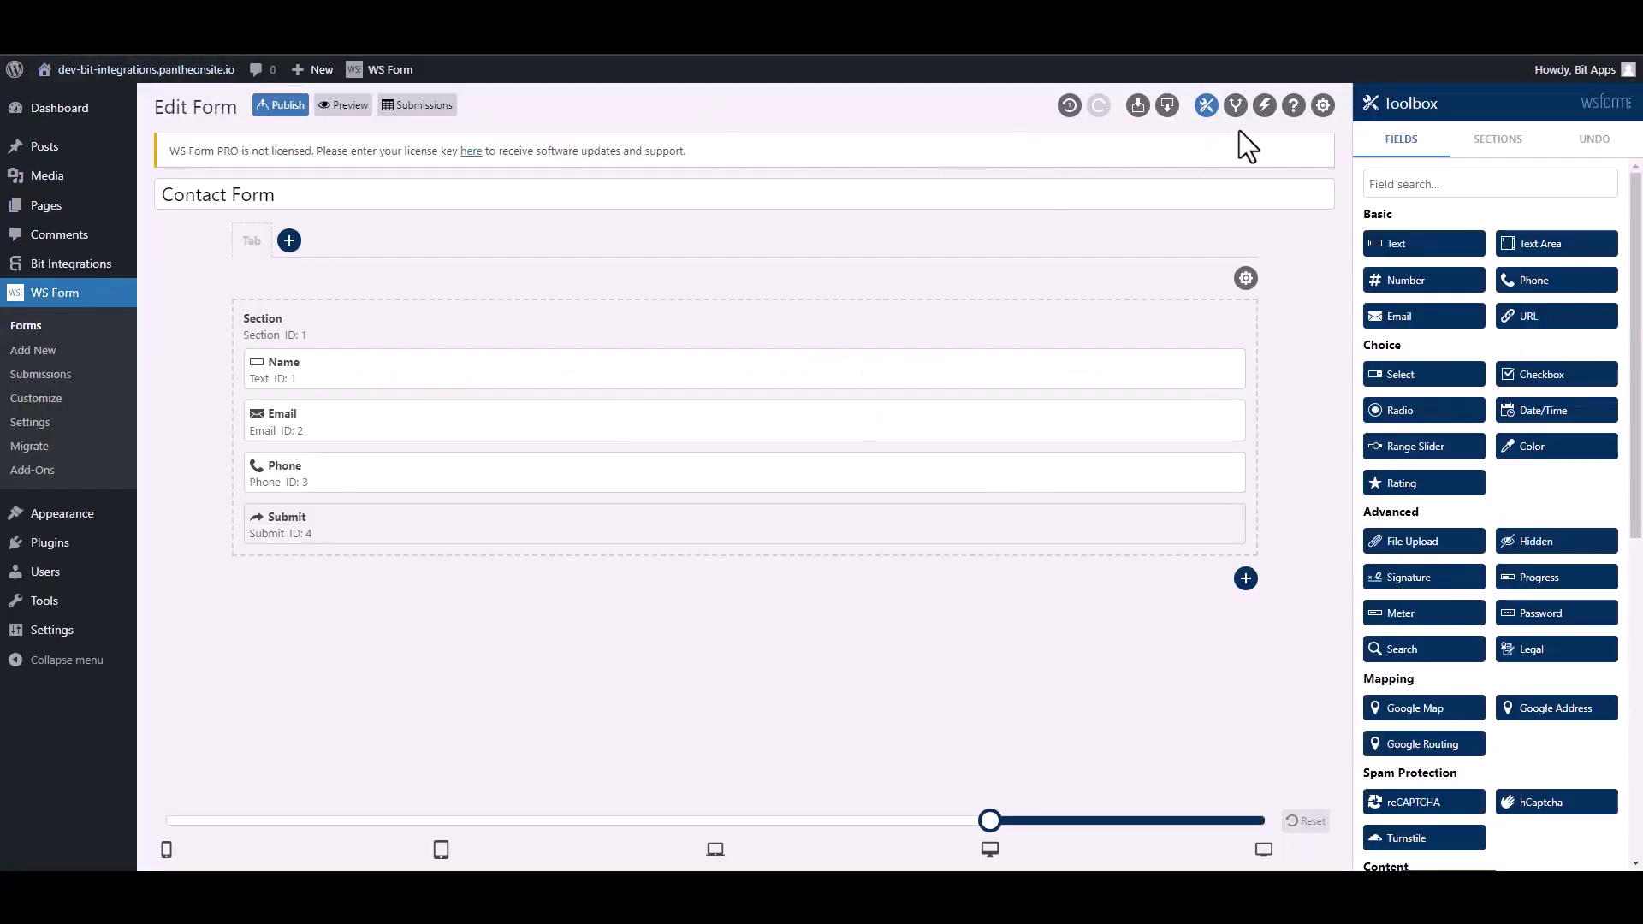
Add a 'Bit Integrations' action to the Contact Form that runs a WordPress Hook of type Action - do_action
click(1264, 107)
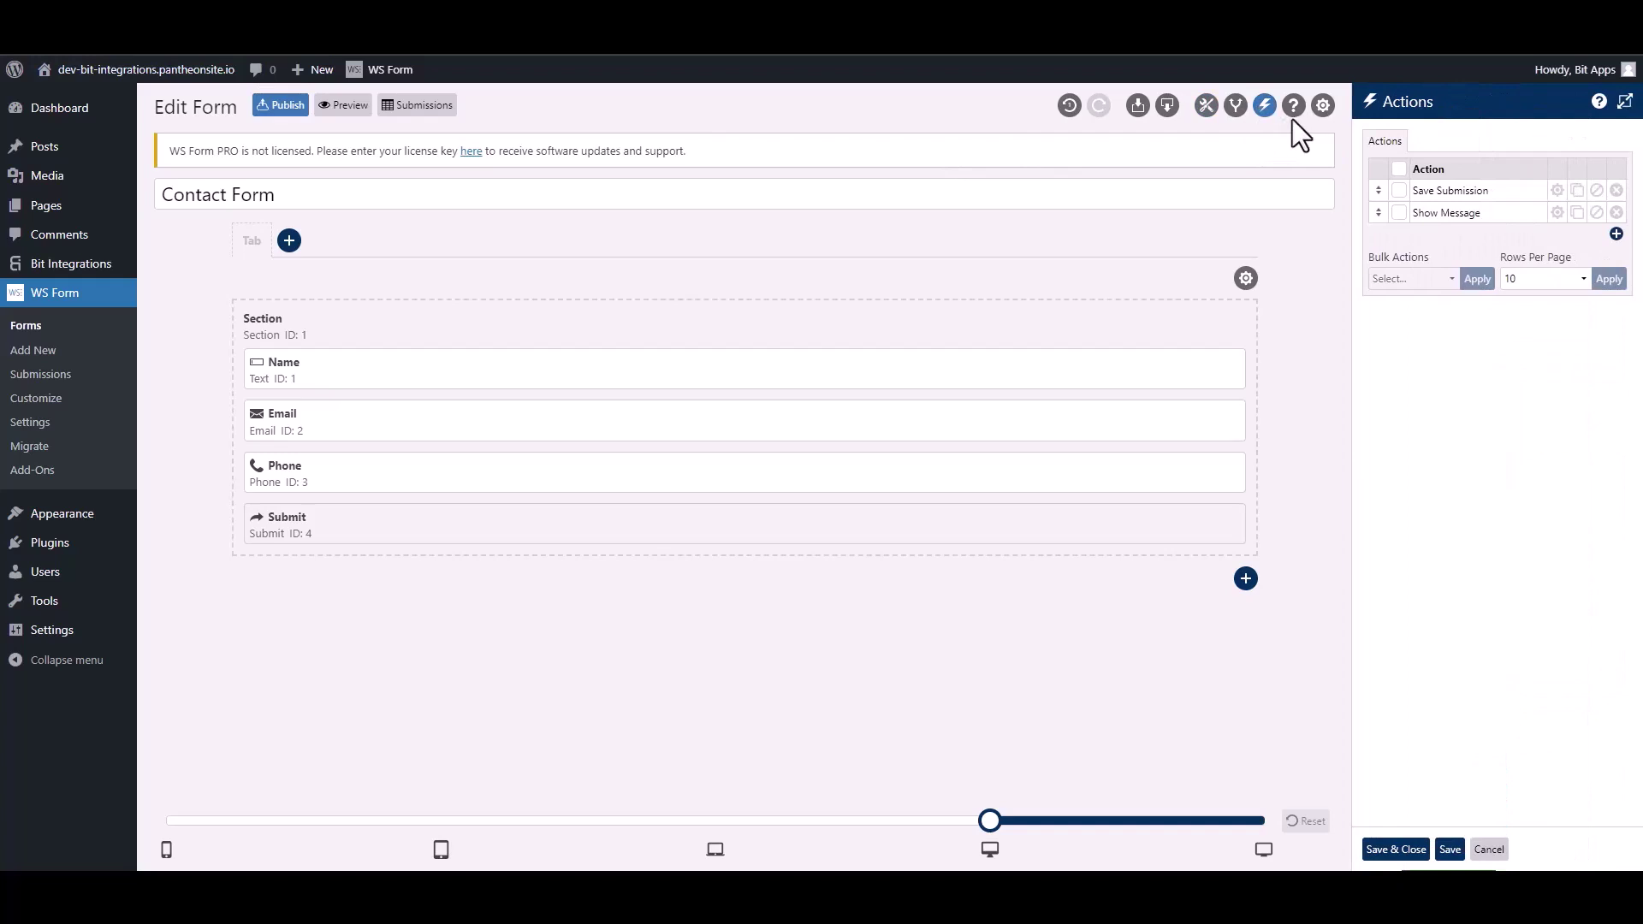
click(1616, 233)
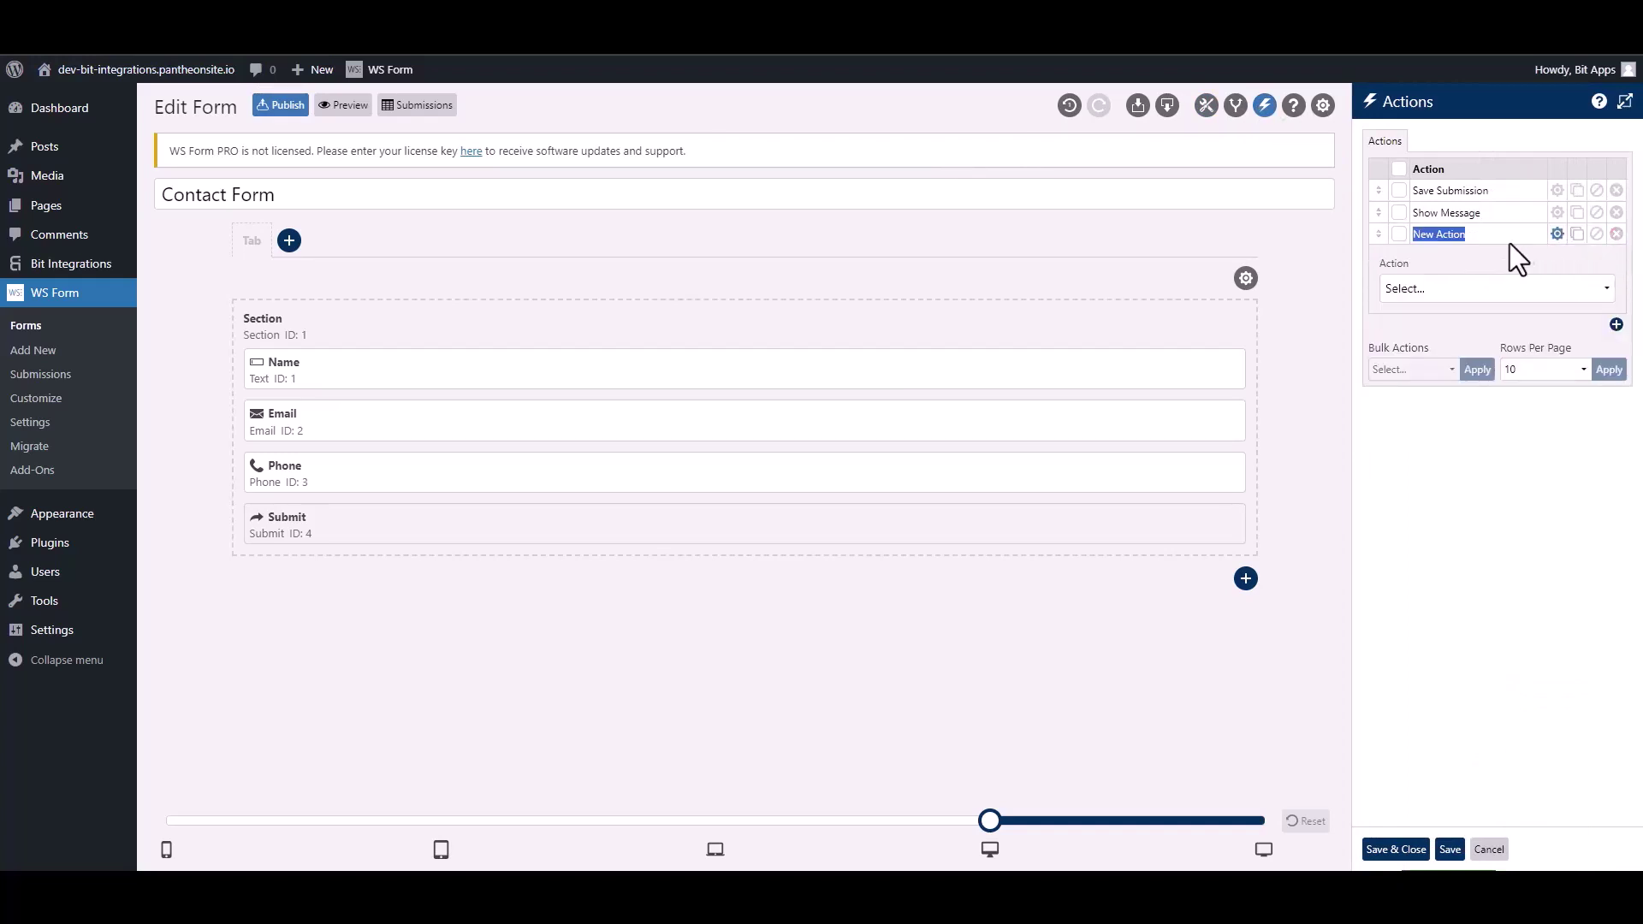
text(Bit Integra)
click(1471, 292)
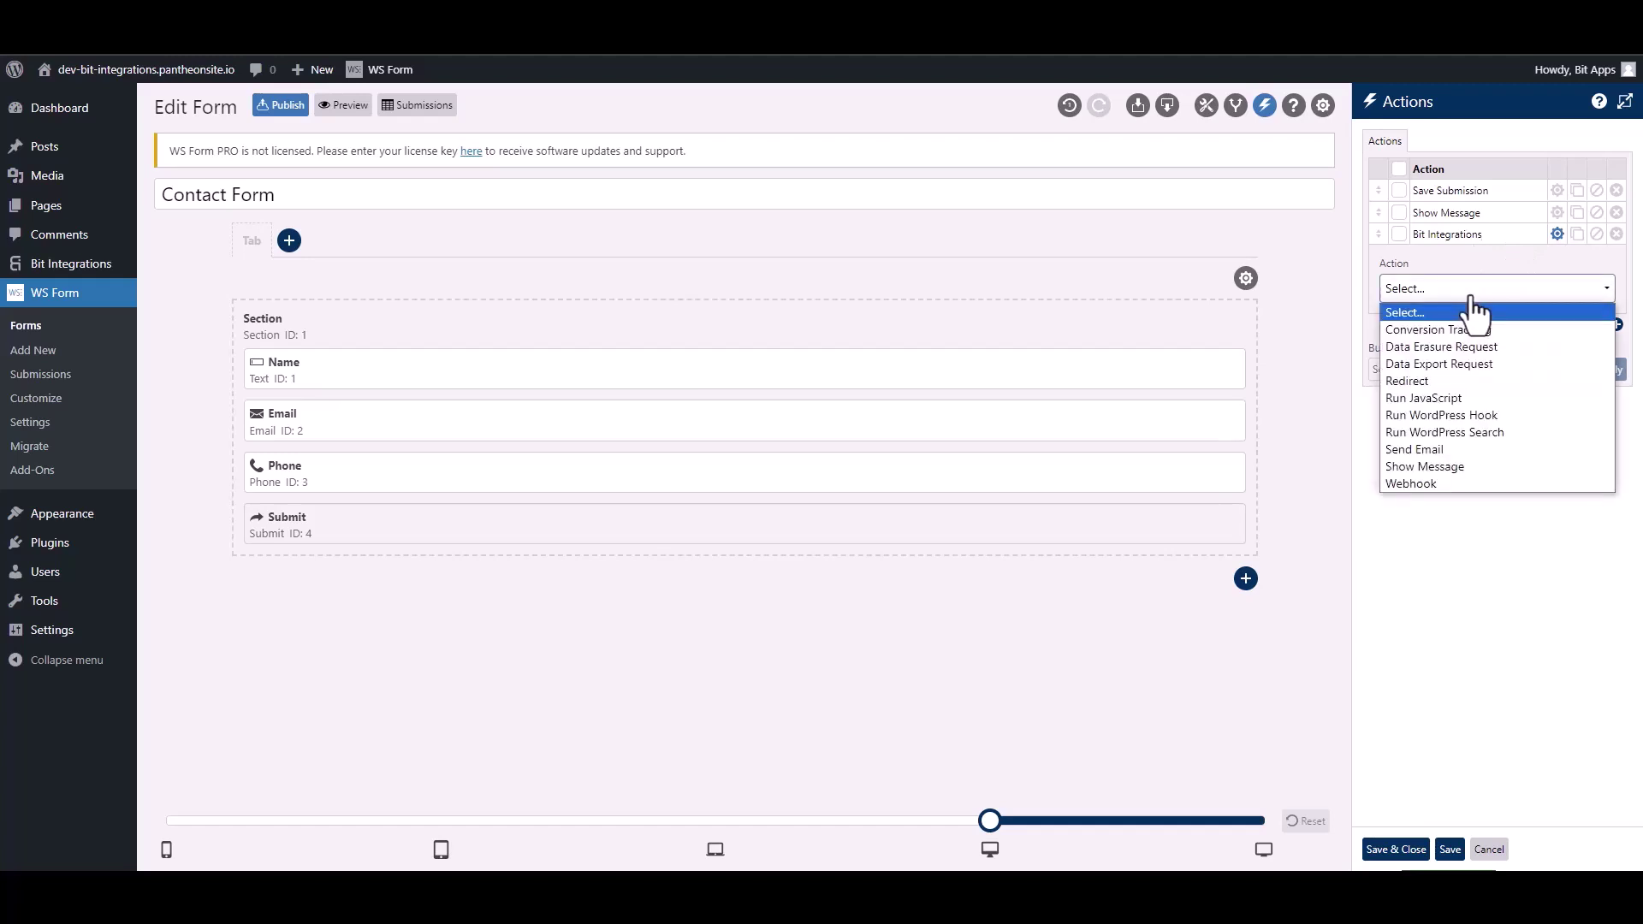
click(1490, 415)
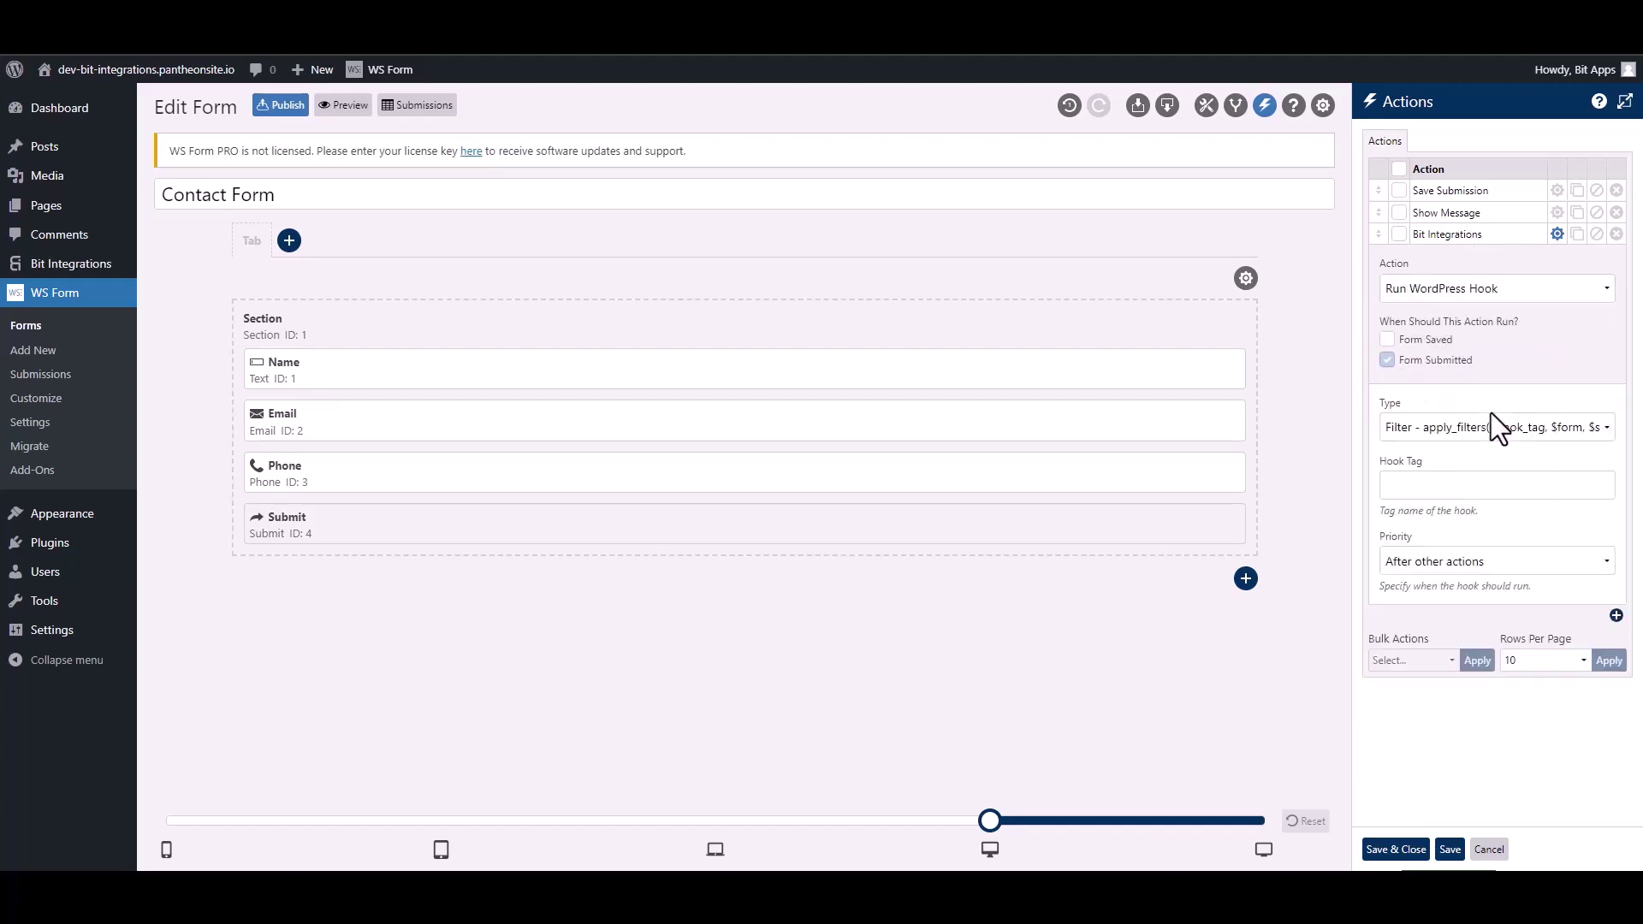
click(1427, 436)
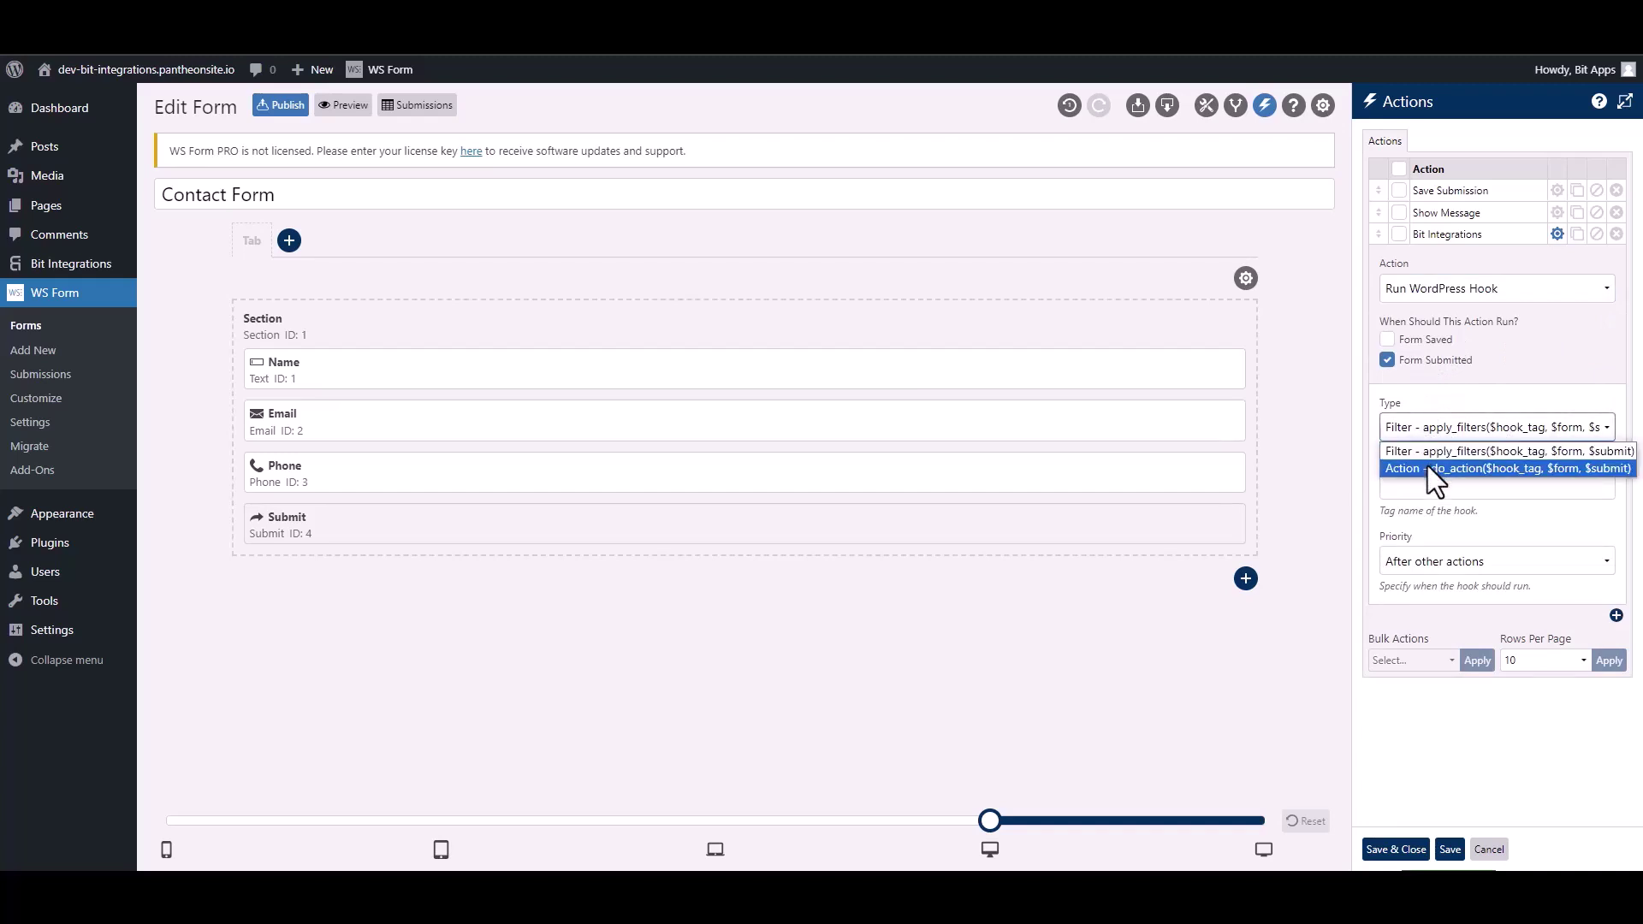
click(1427, 468)
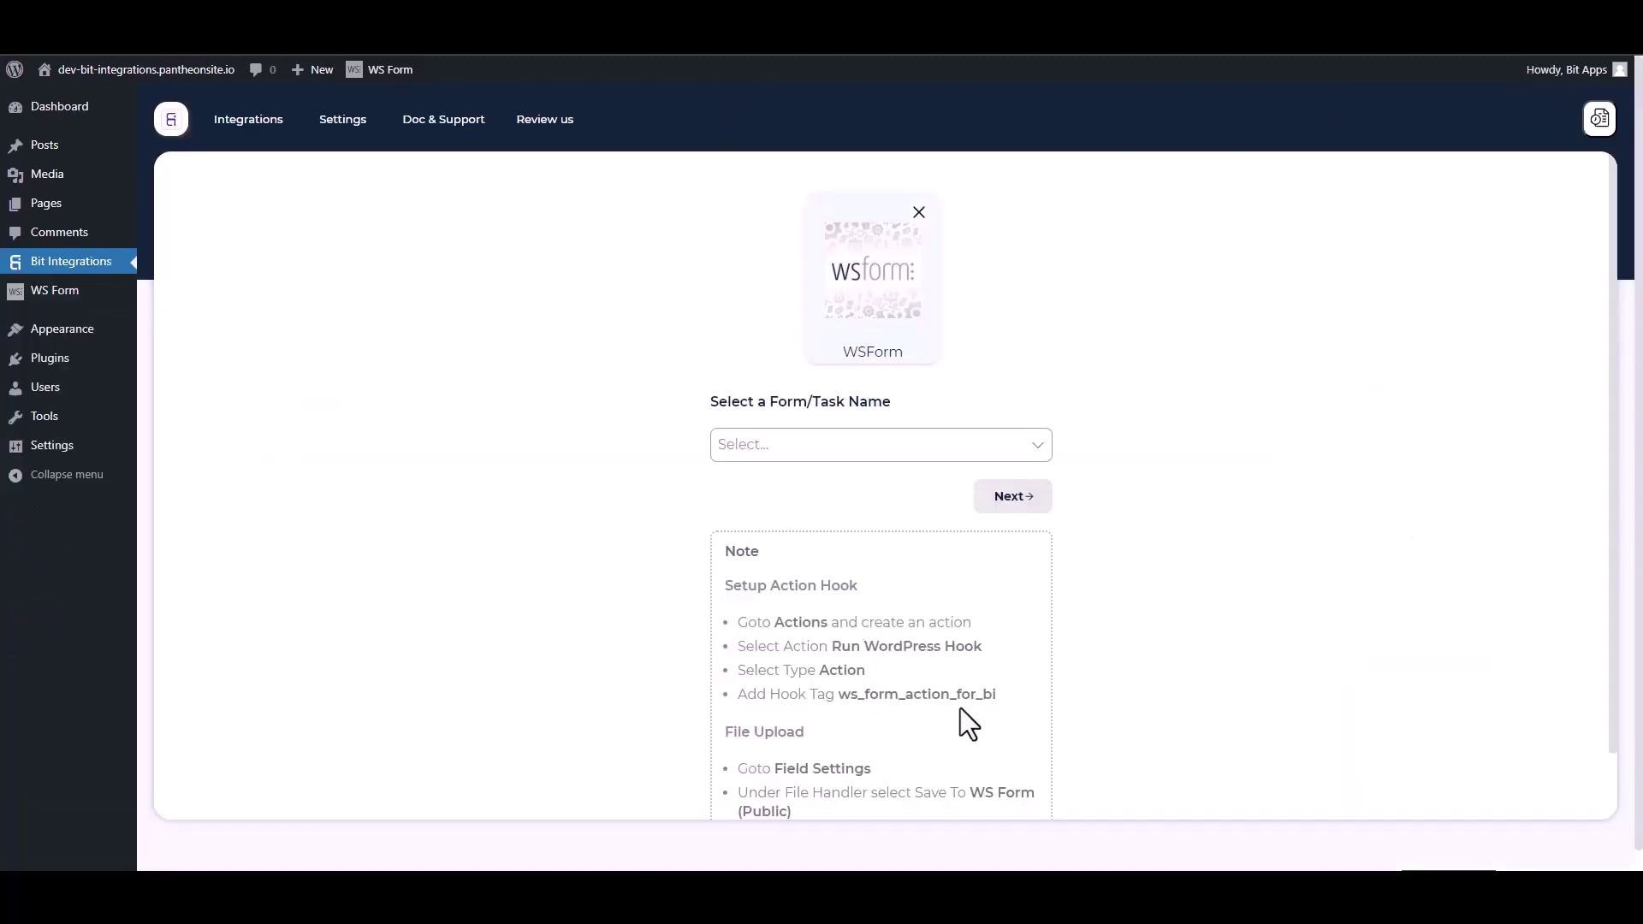
Put hook tag ws_form_action_for_bi into the WS Form action and save it
drag(1008, 705, 846, 696)
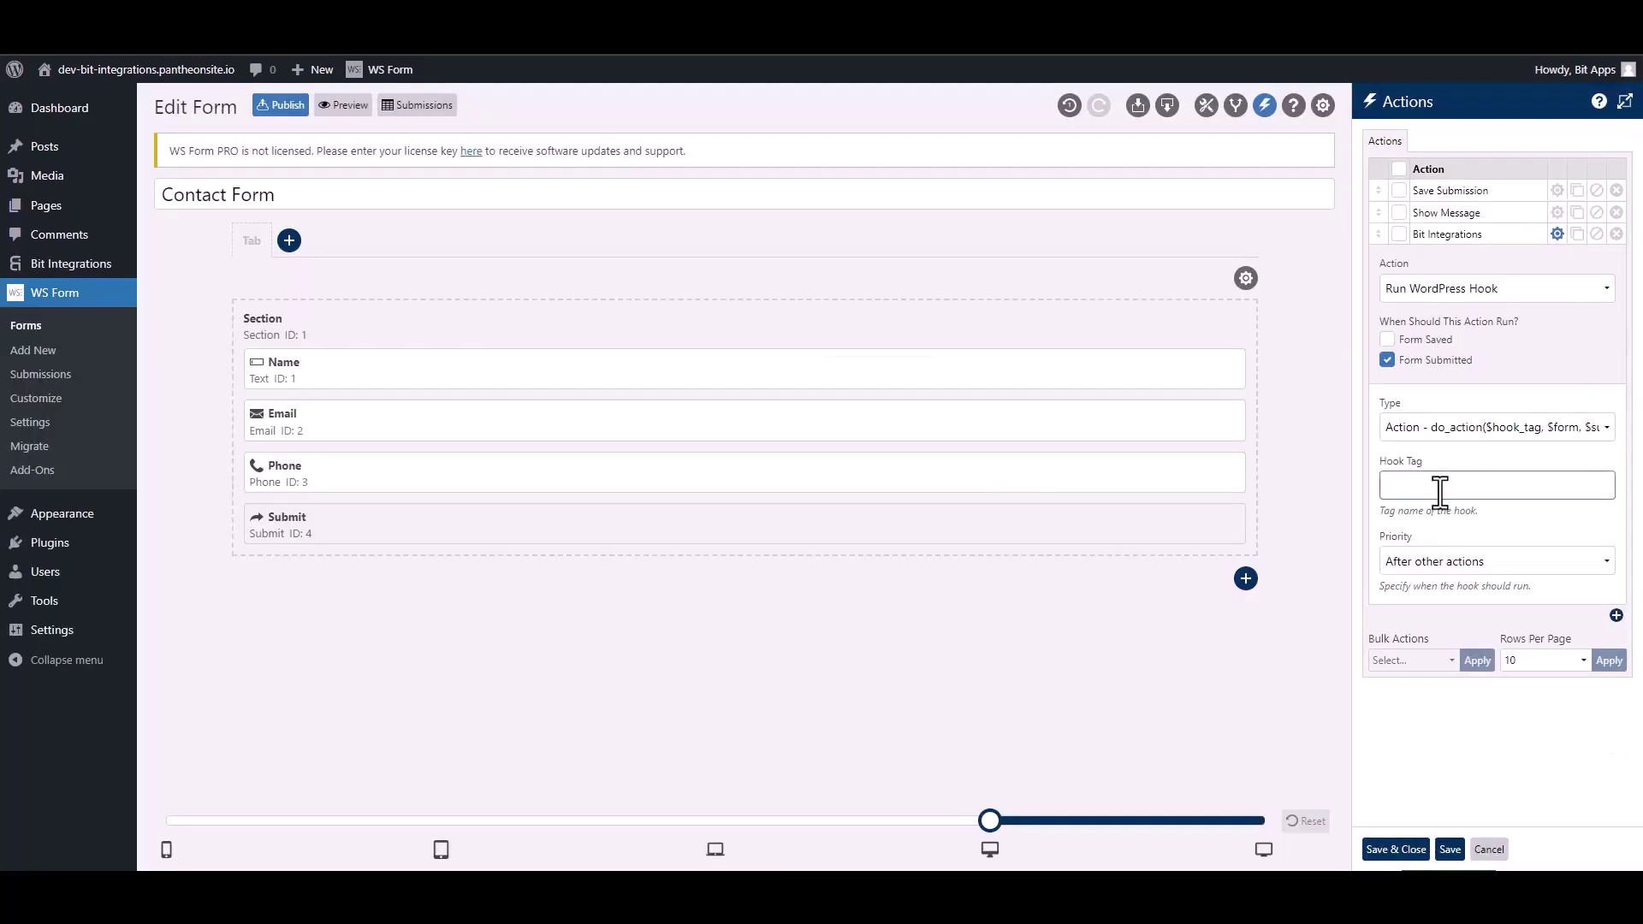
text(ws_form_action_for_bi)
click(1407, 849)
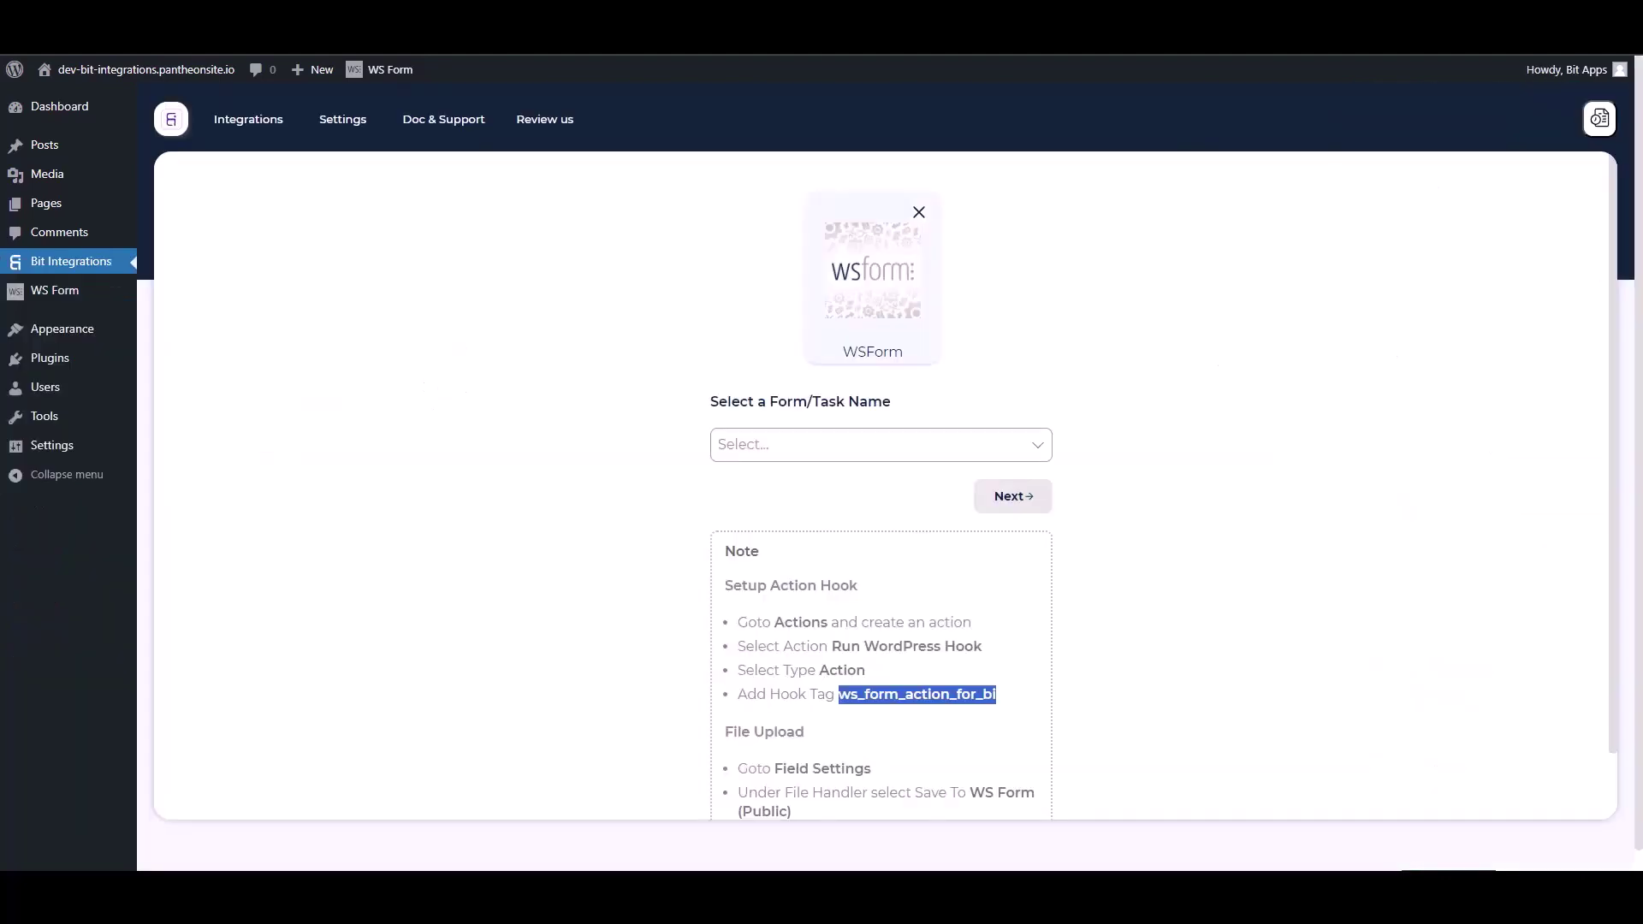
Select Contact Form as the WS Form trigger form and continue
click(608, 399)
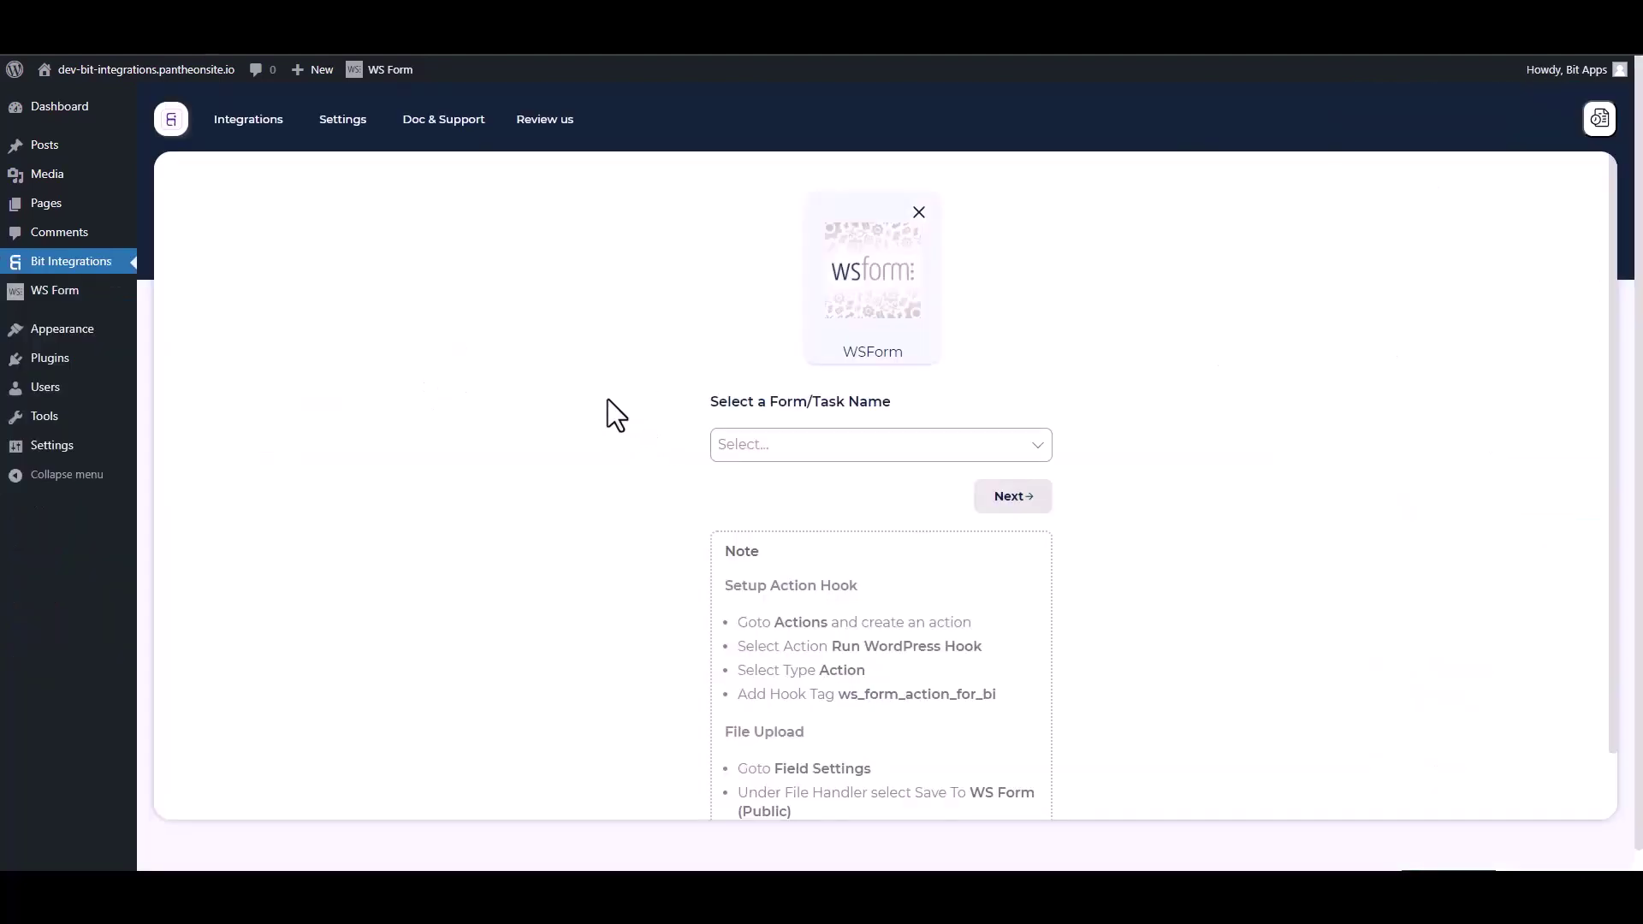
click(806, 445)
click(762, 480)
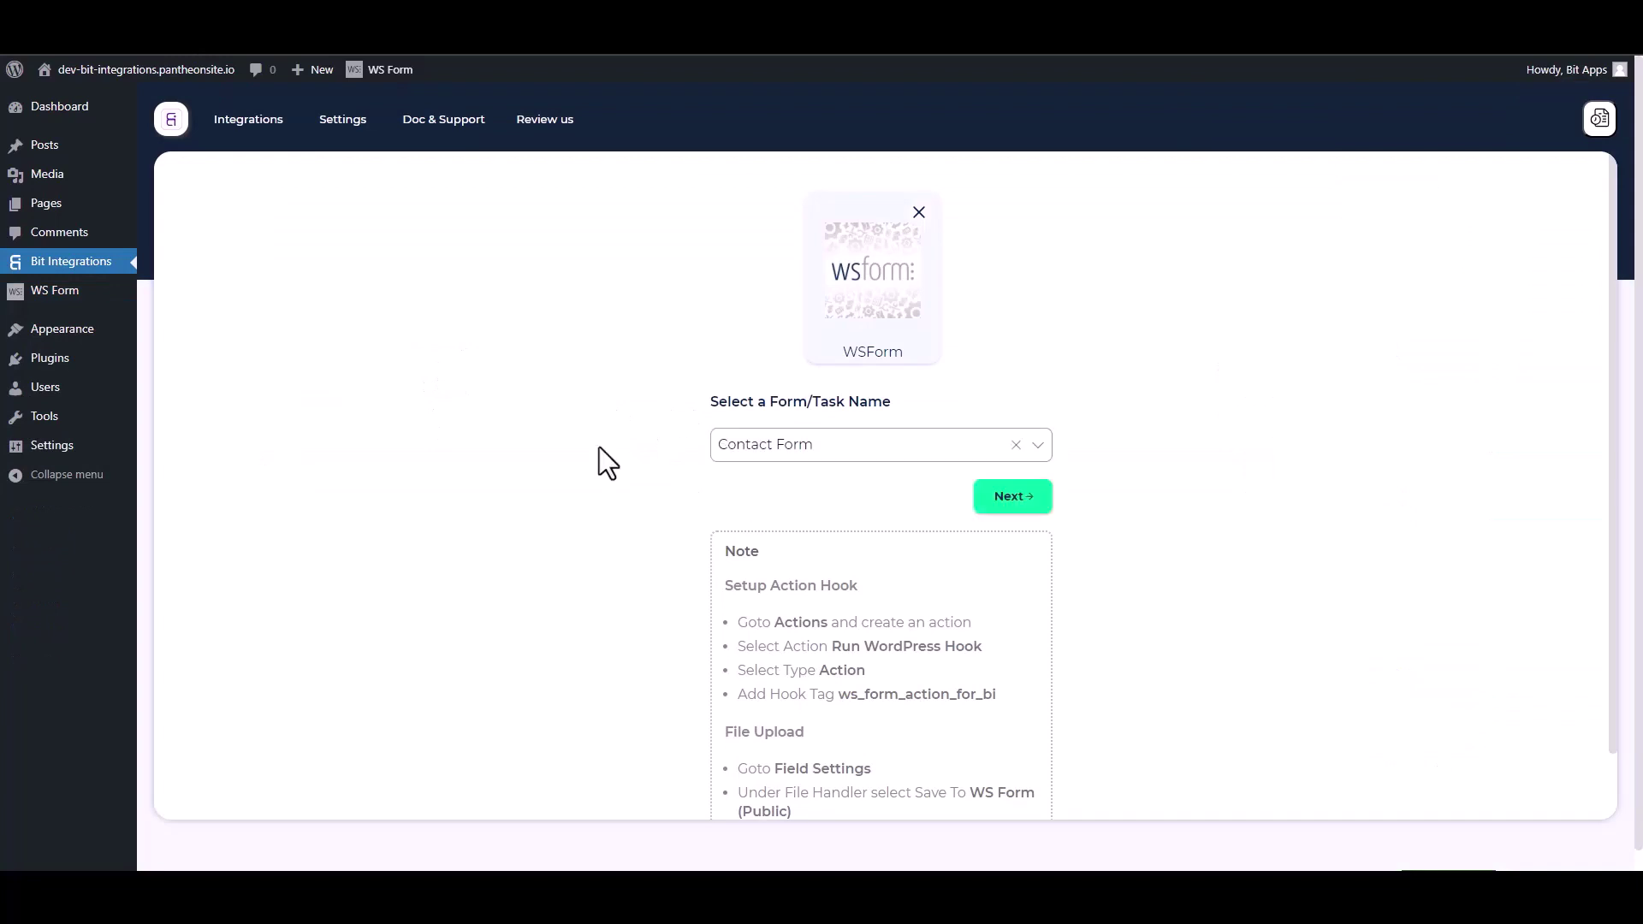
click(995, 505)
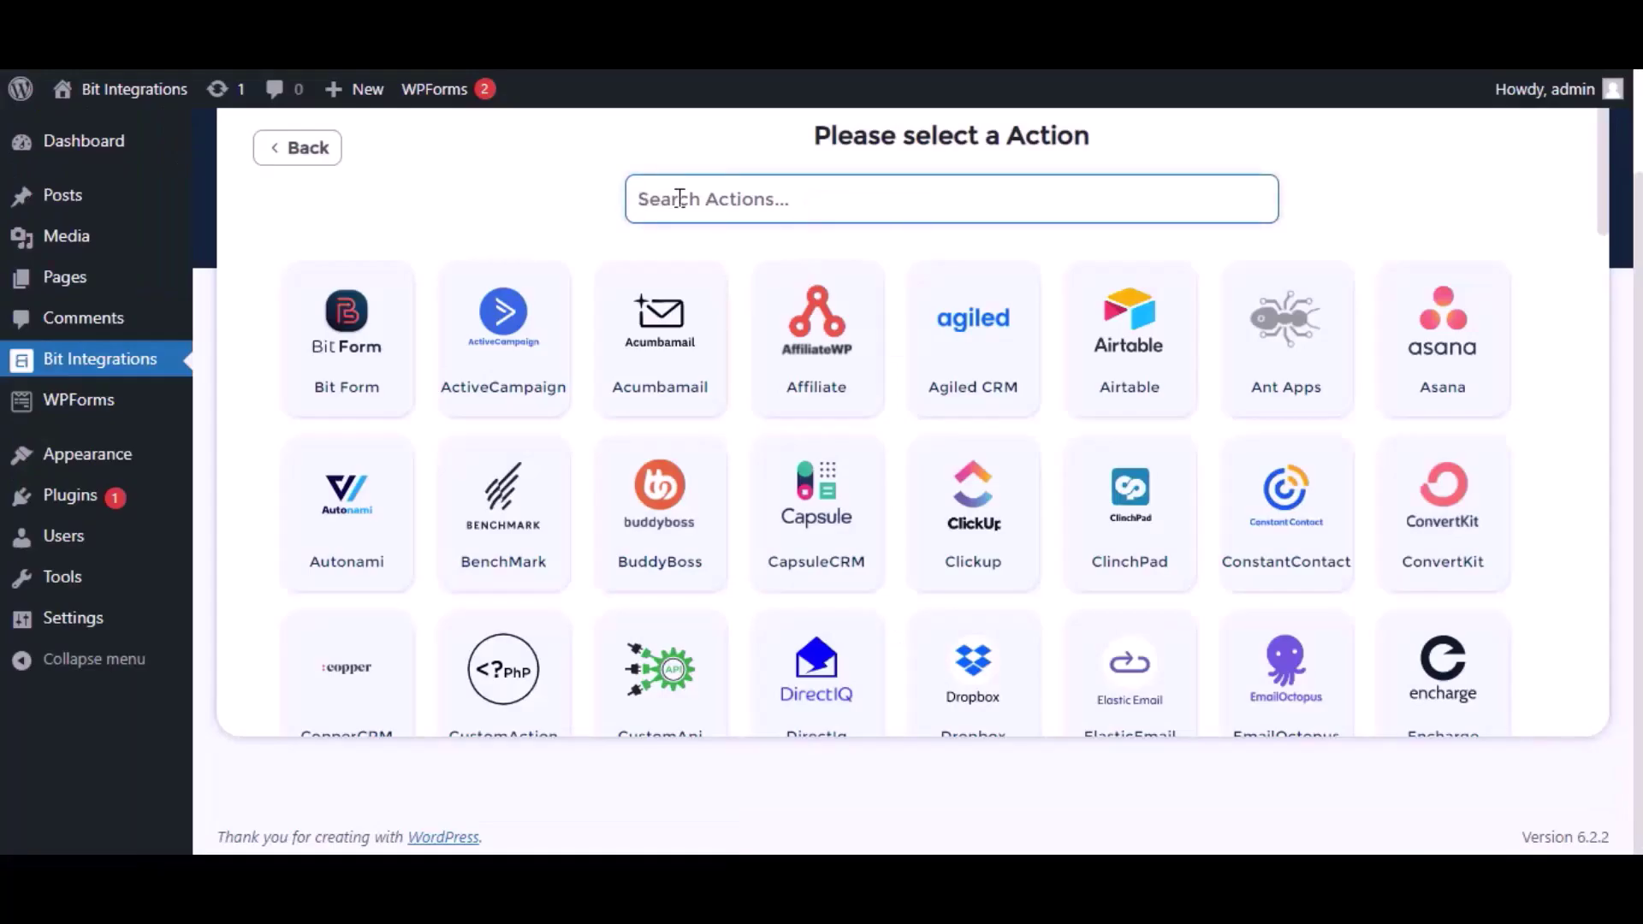
Choose Zoho Marketing Hub as the action app with data center zoho.com
text(zoho)
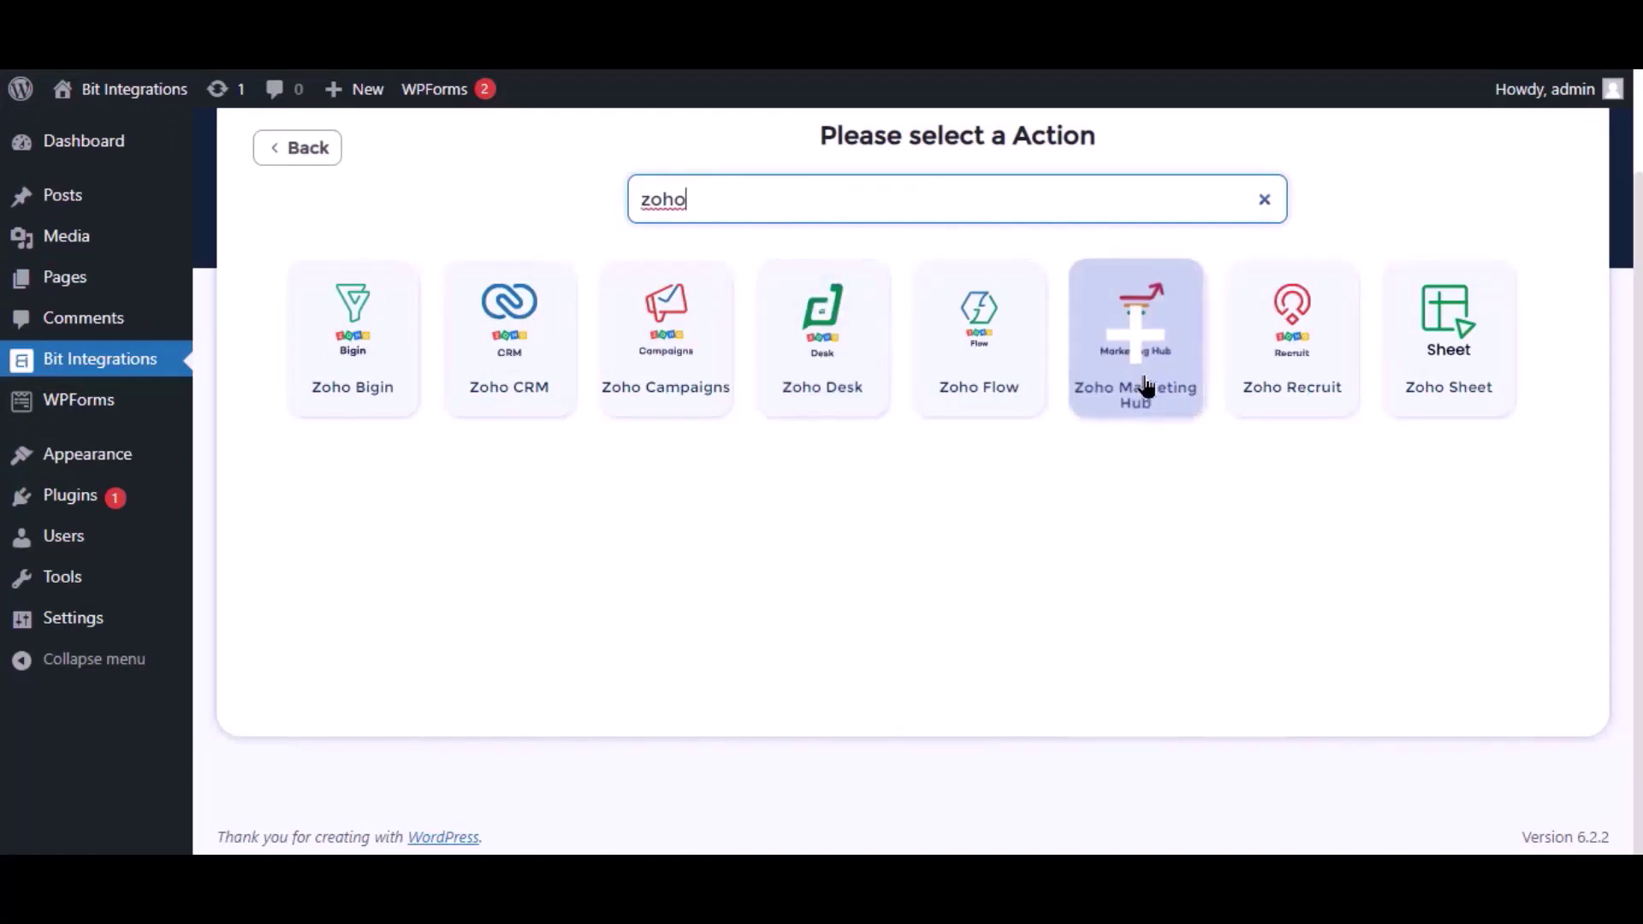
click(1144, 385)
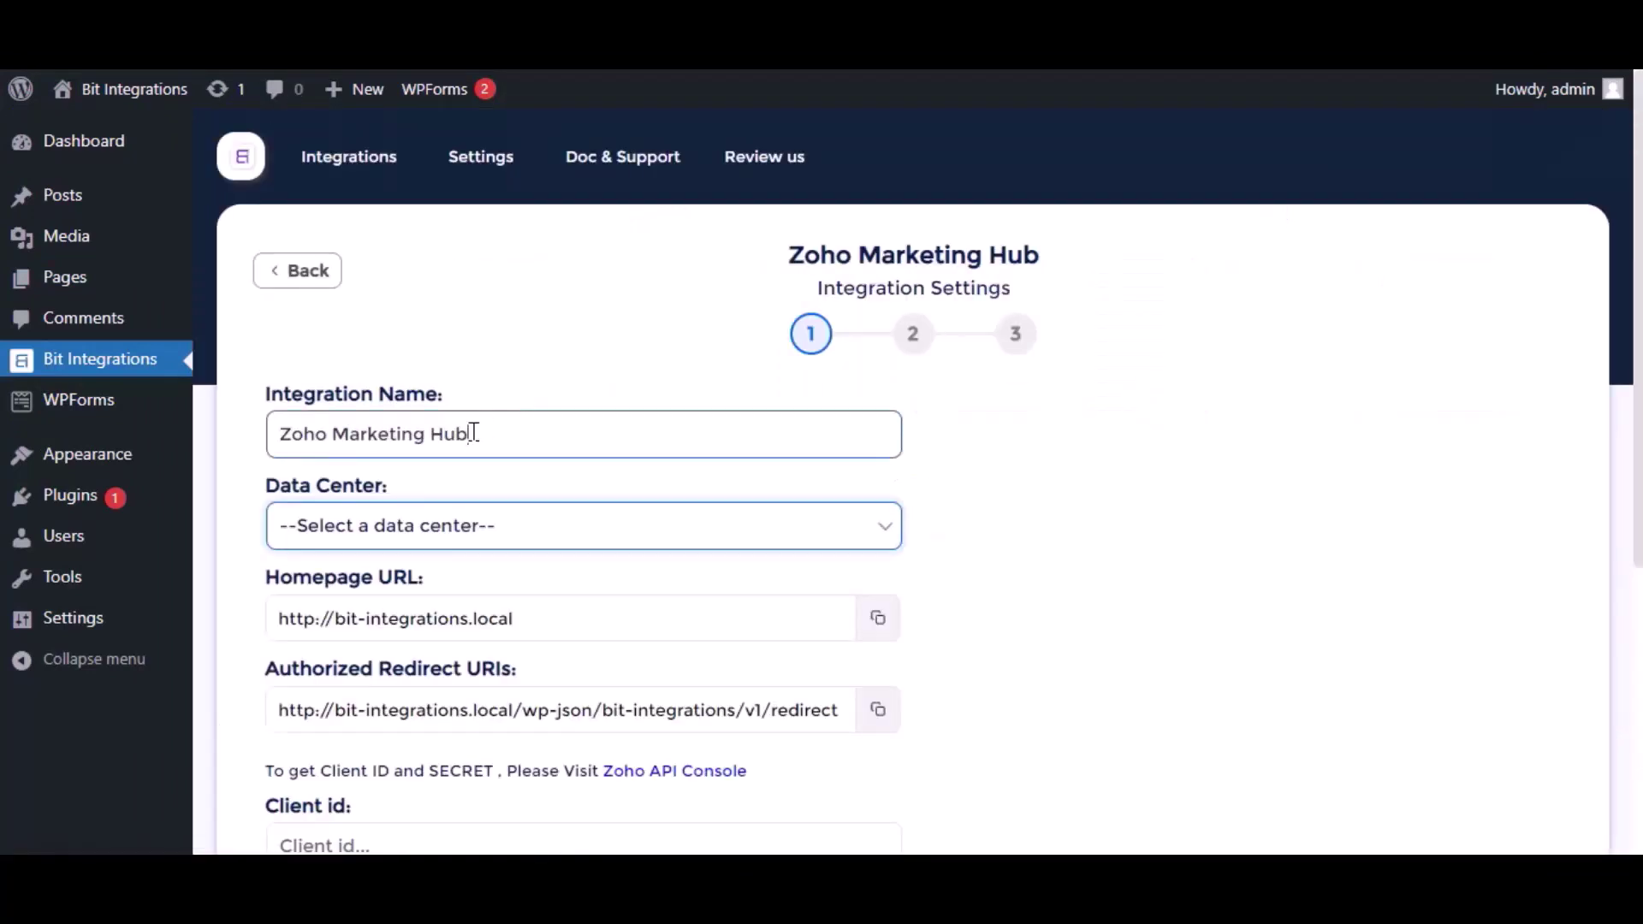
click(473, 432)
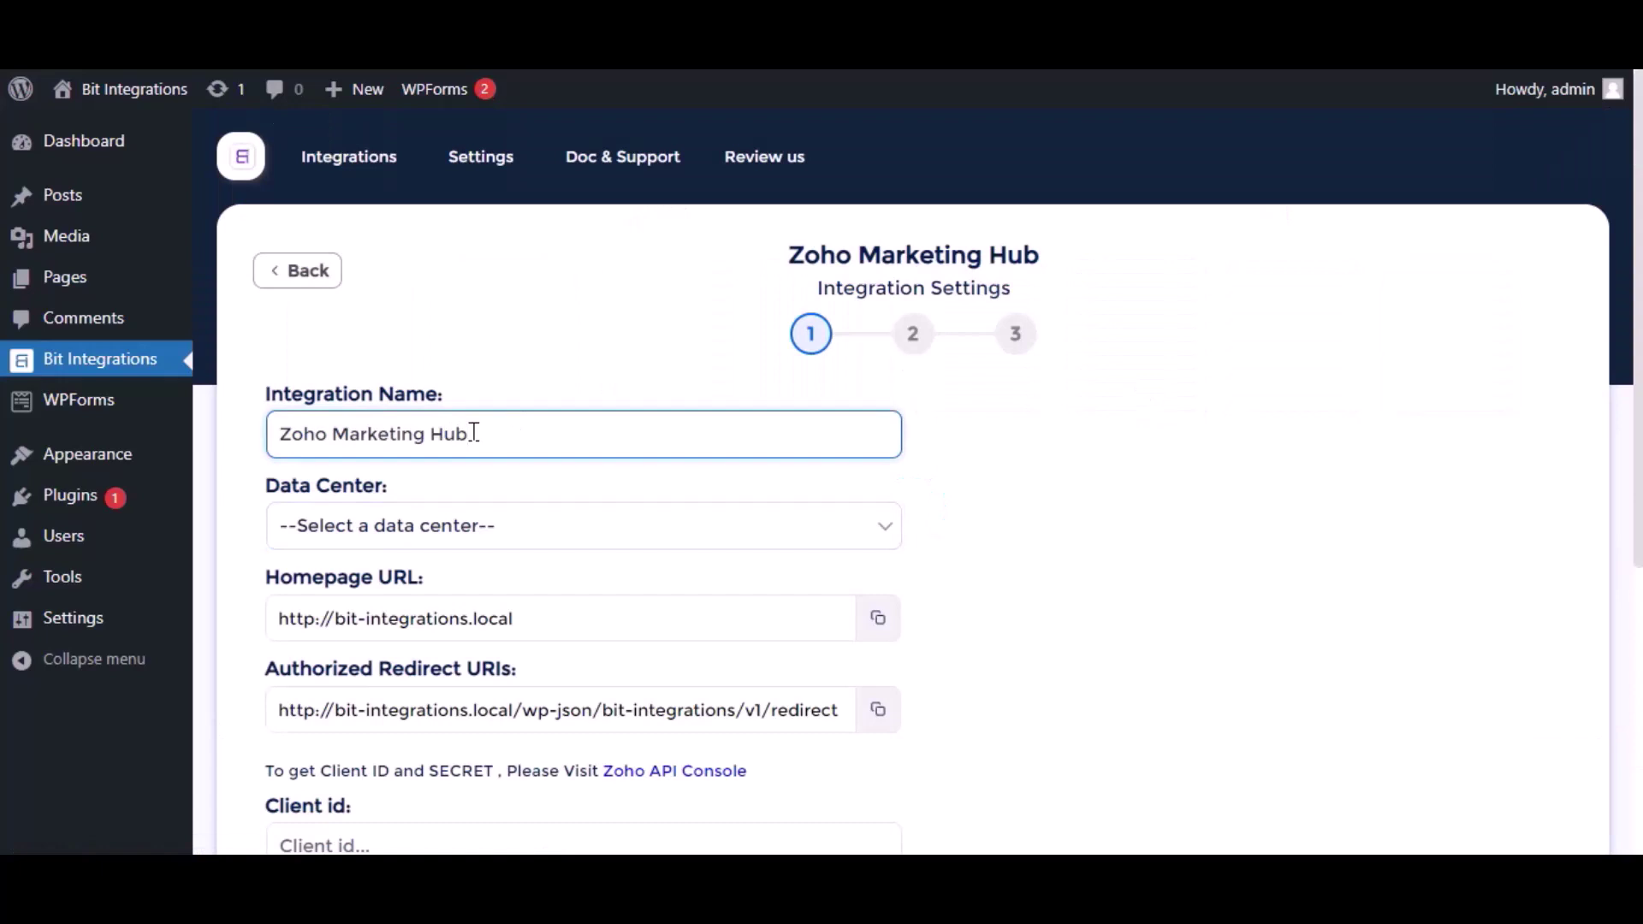
click(466, 521)
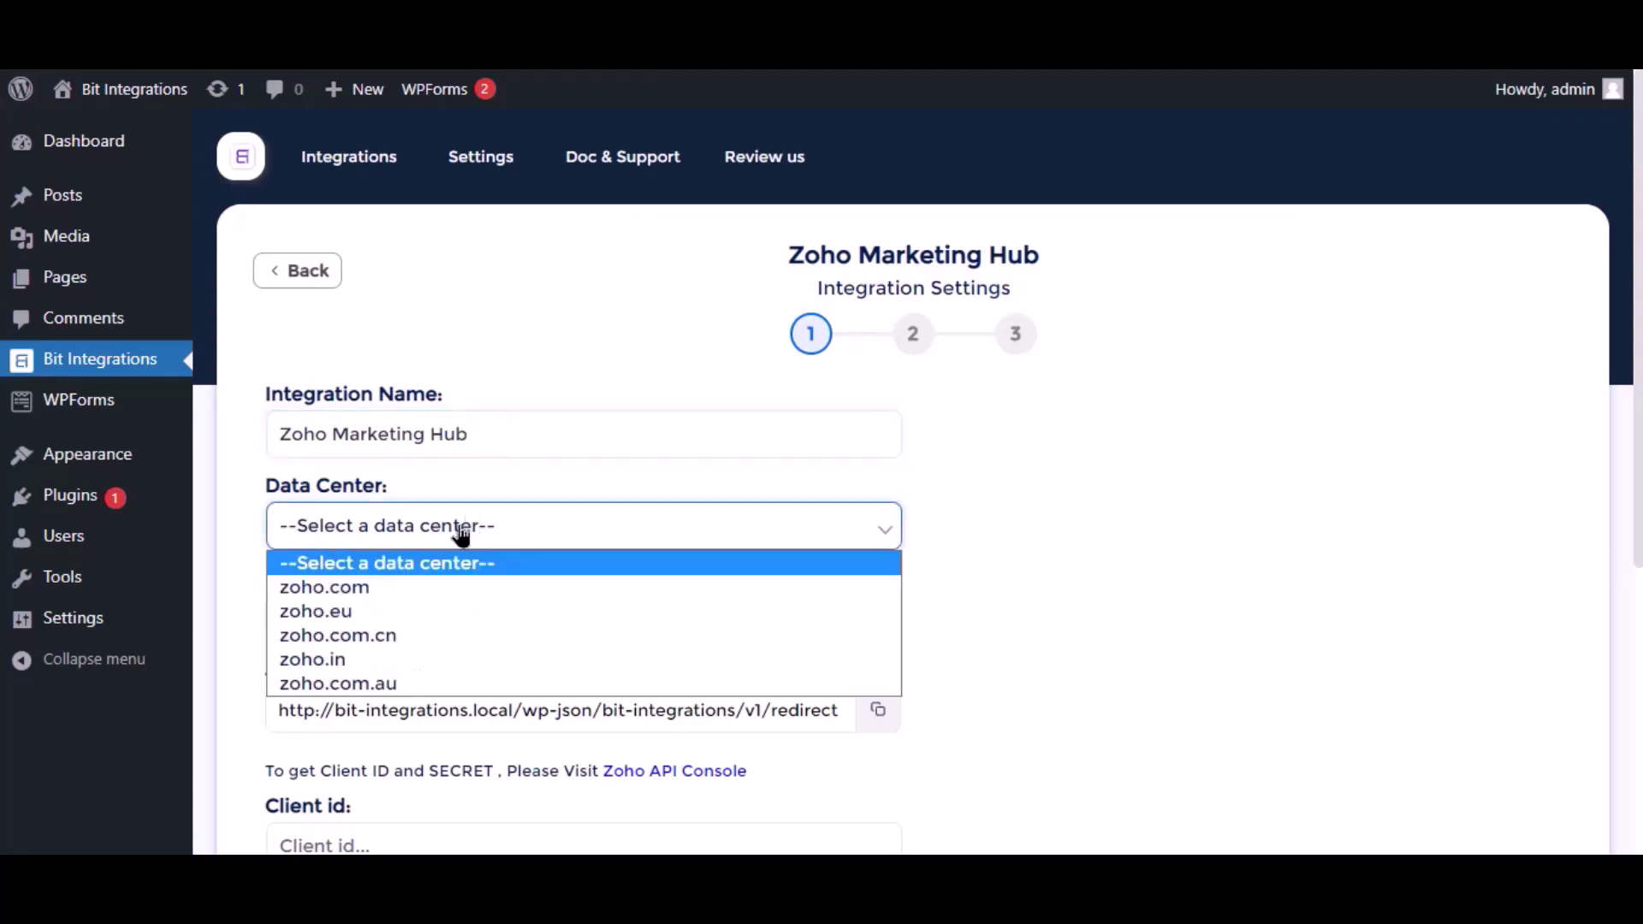
click(361, 588)
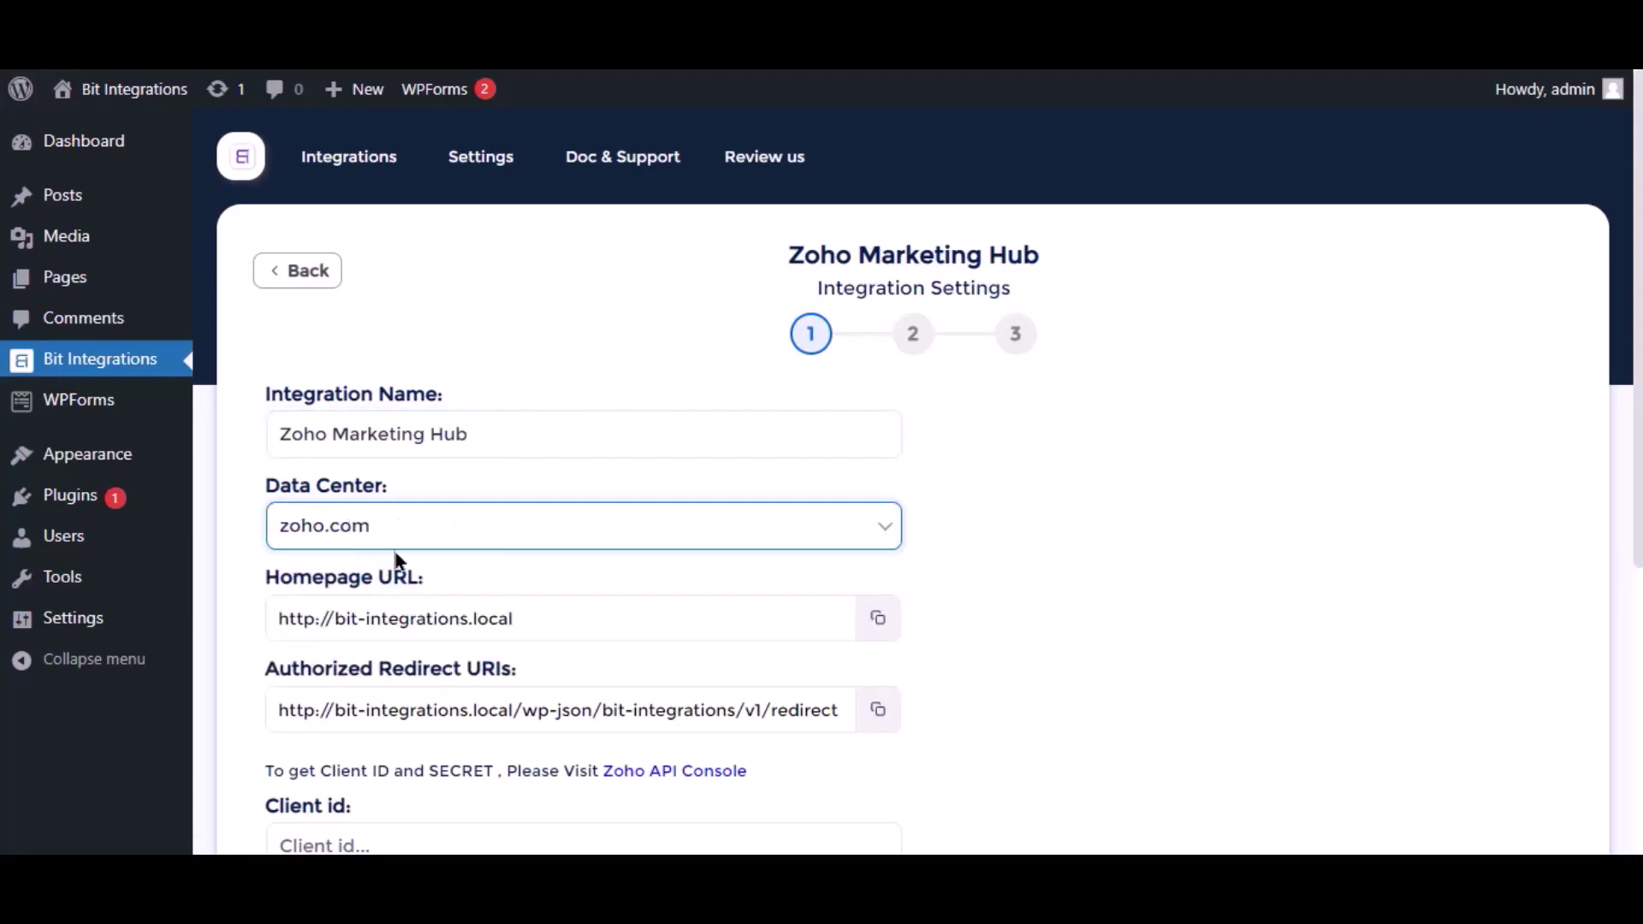
scroll(385, 569, down, 1)
scroll(396, 557, down, 2)
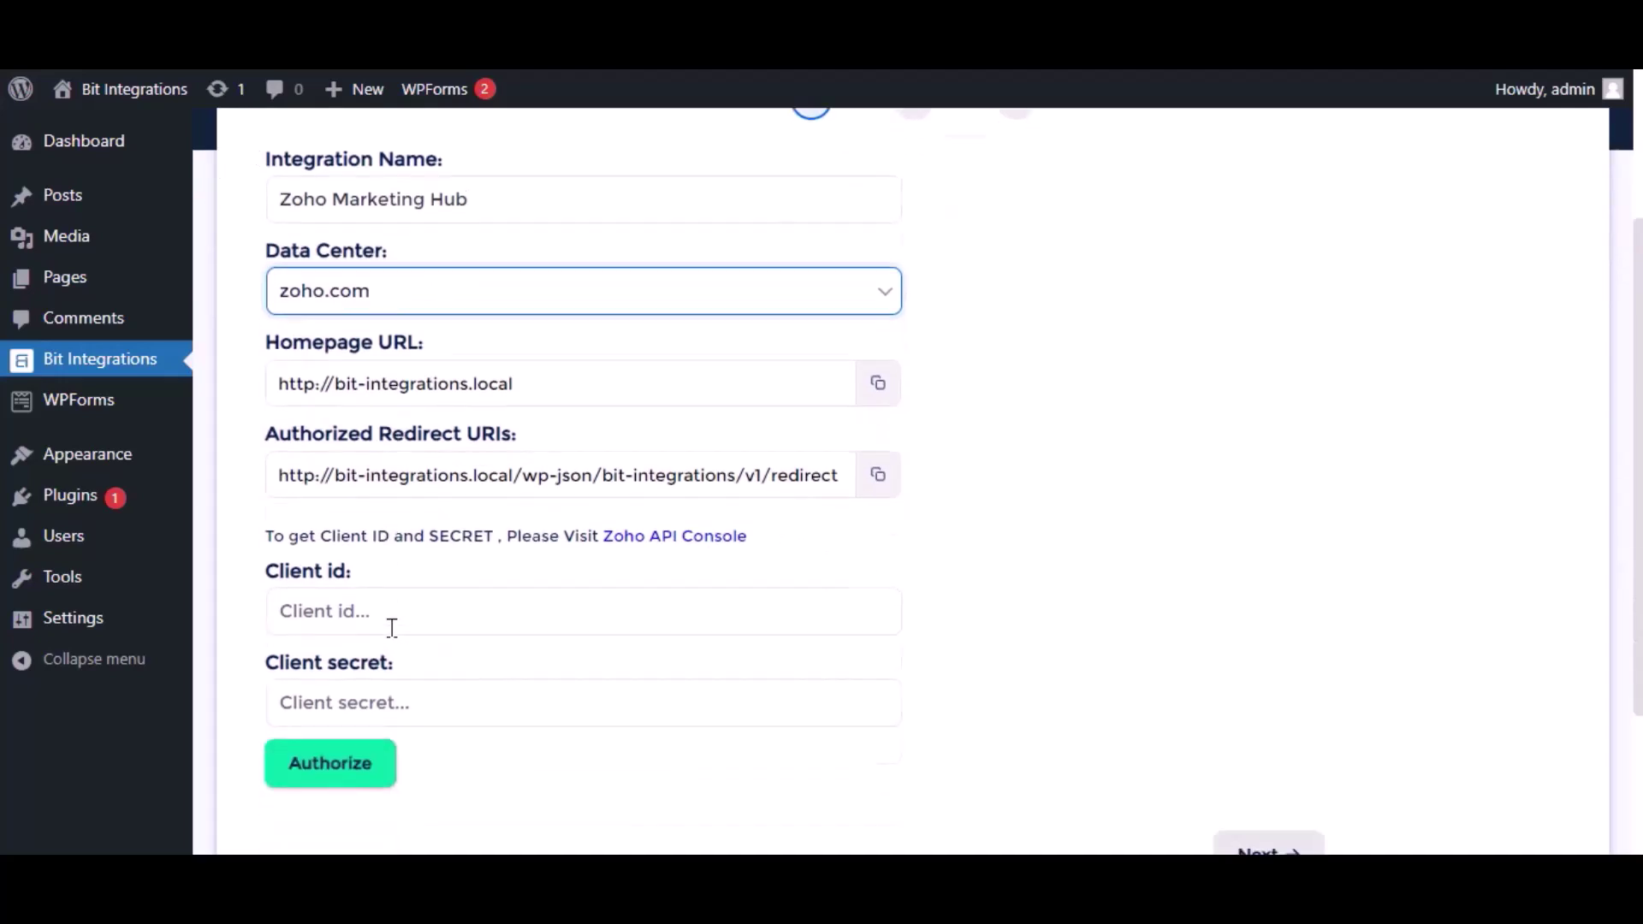
click(383, 493)
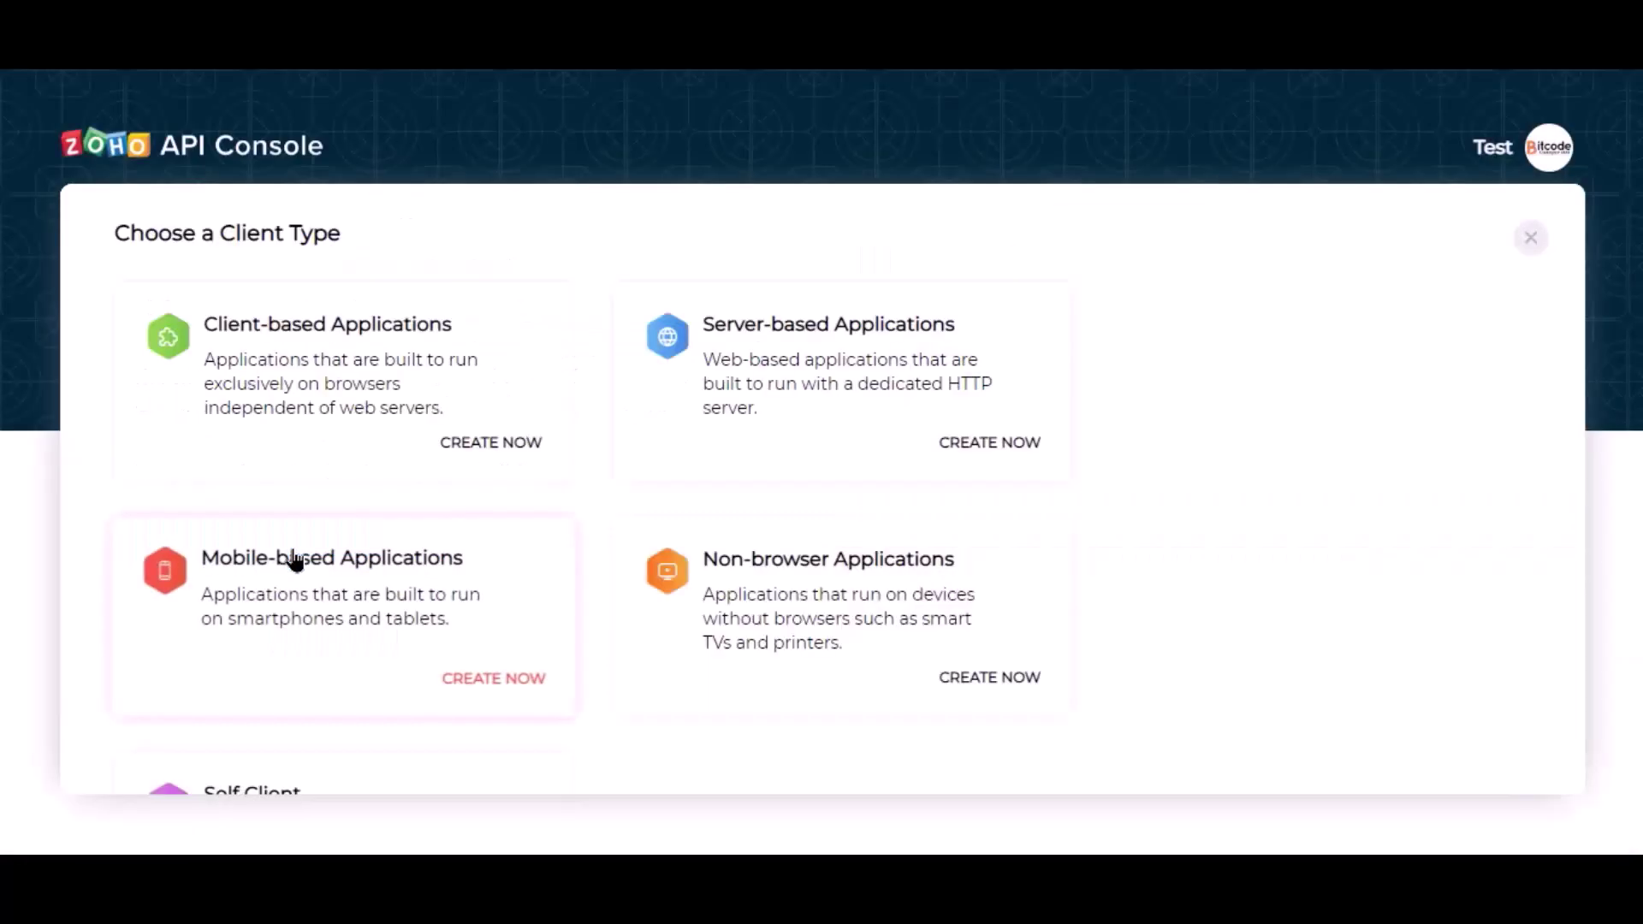
Start a server-based Zoho API client named 'Bit Integrations'
click(740, 412)
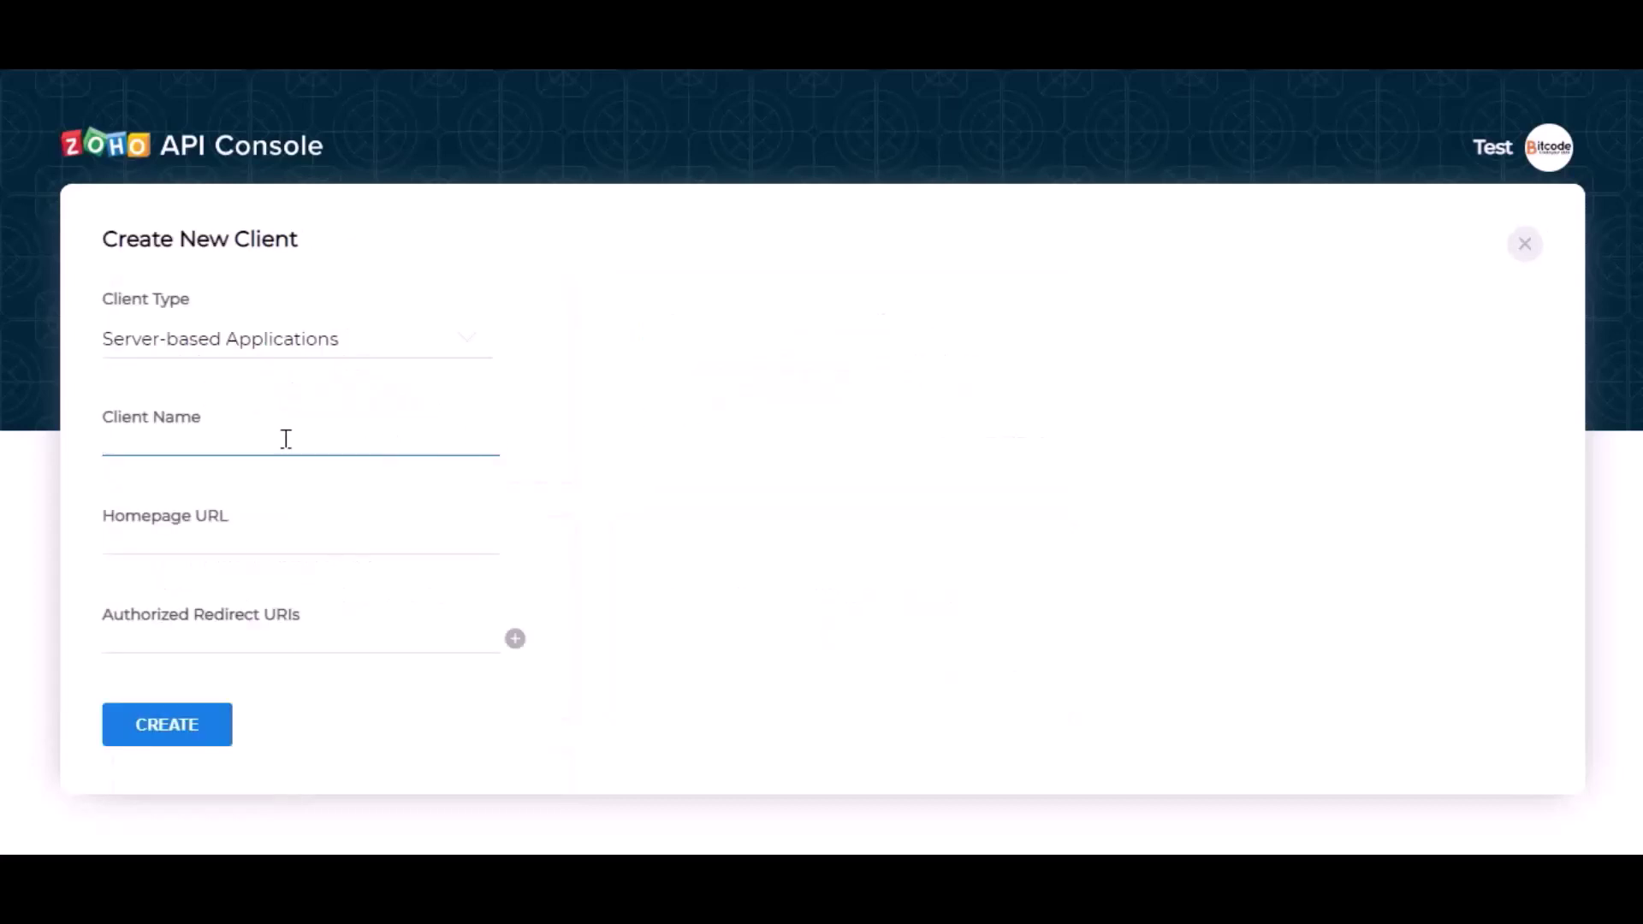
text(Bit Integrations)
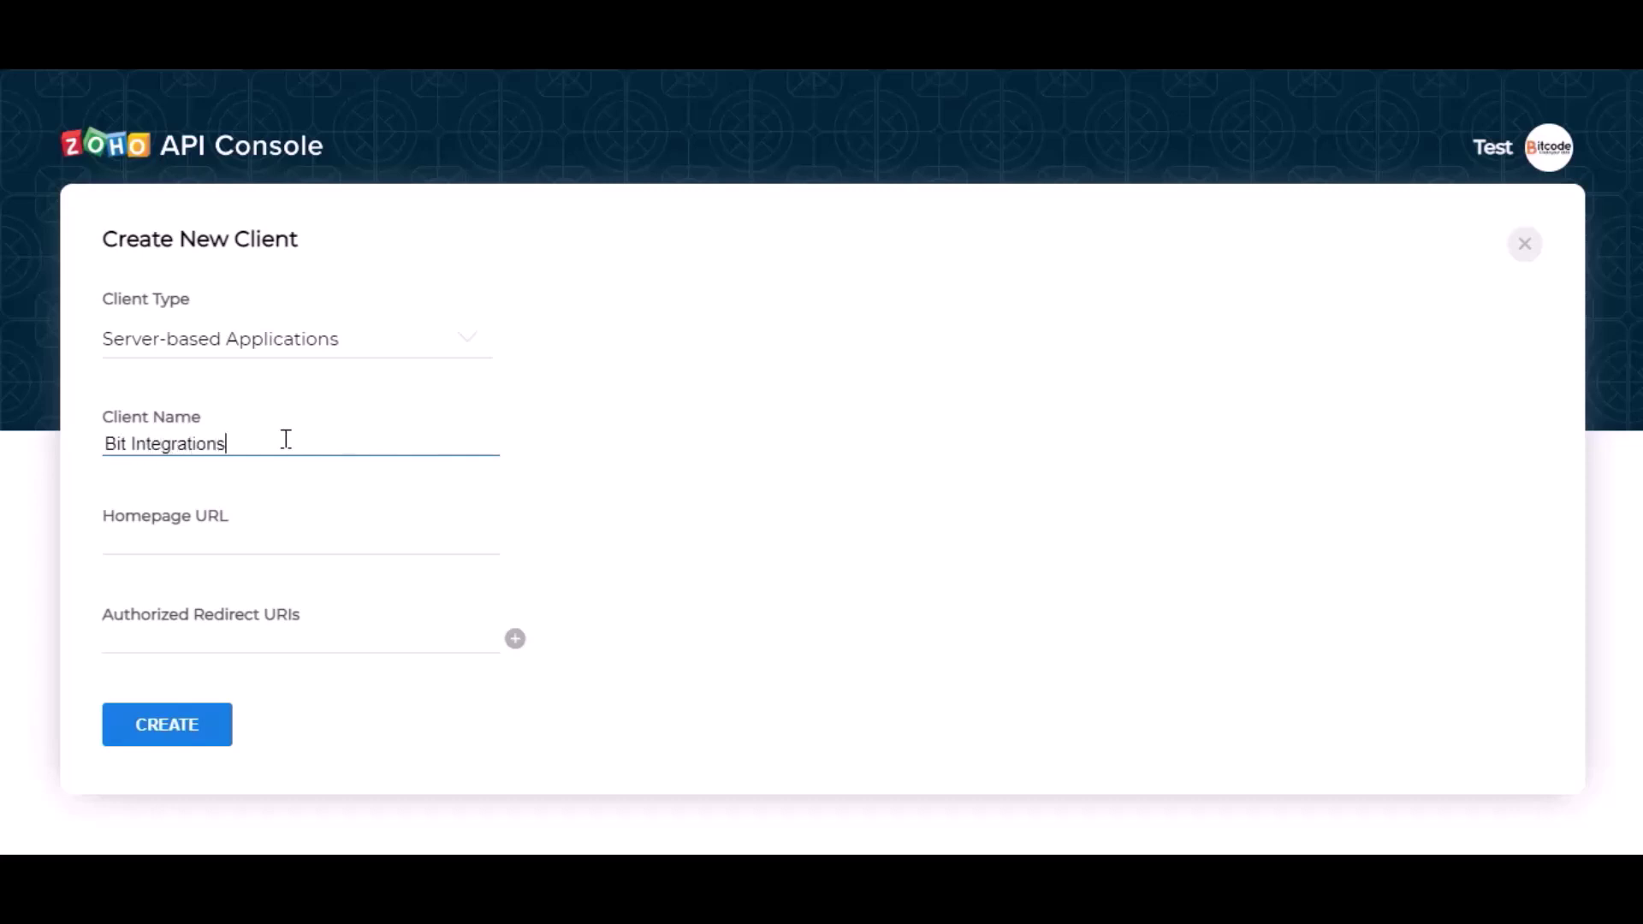
click(244, 534)
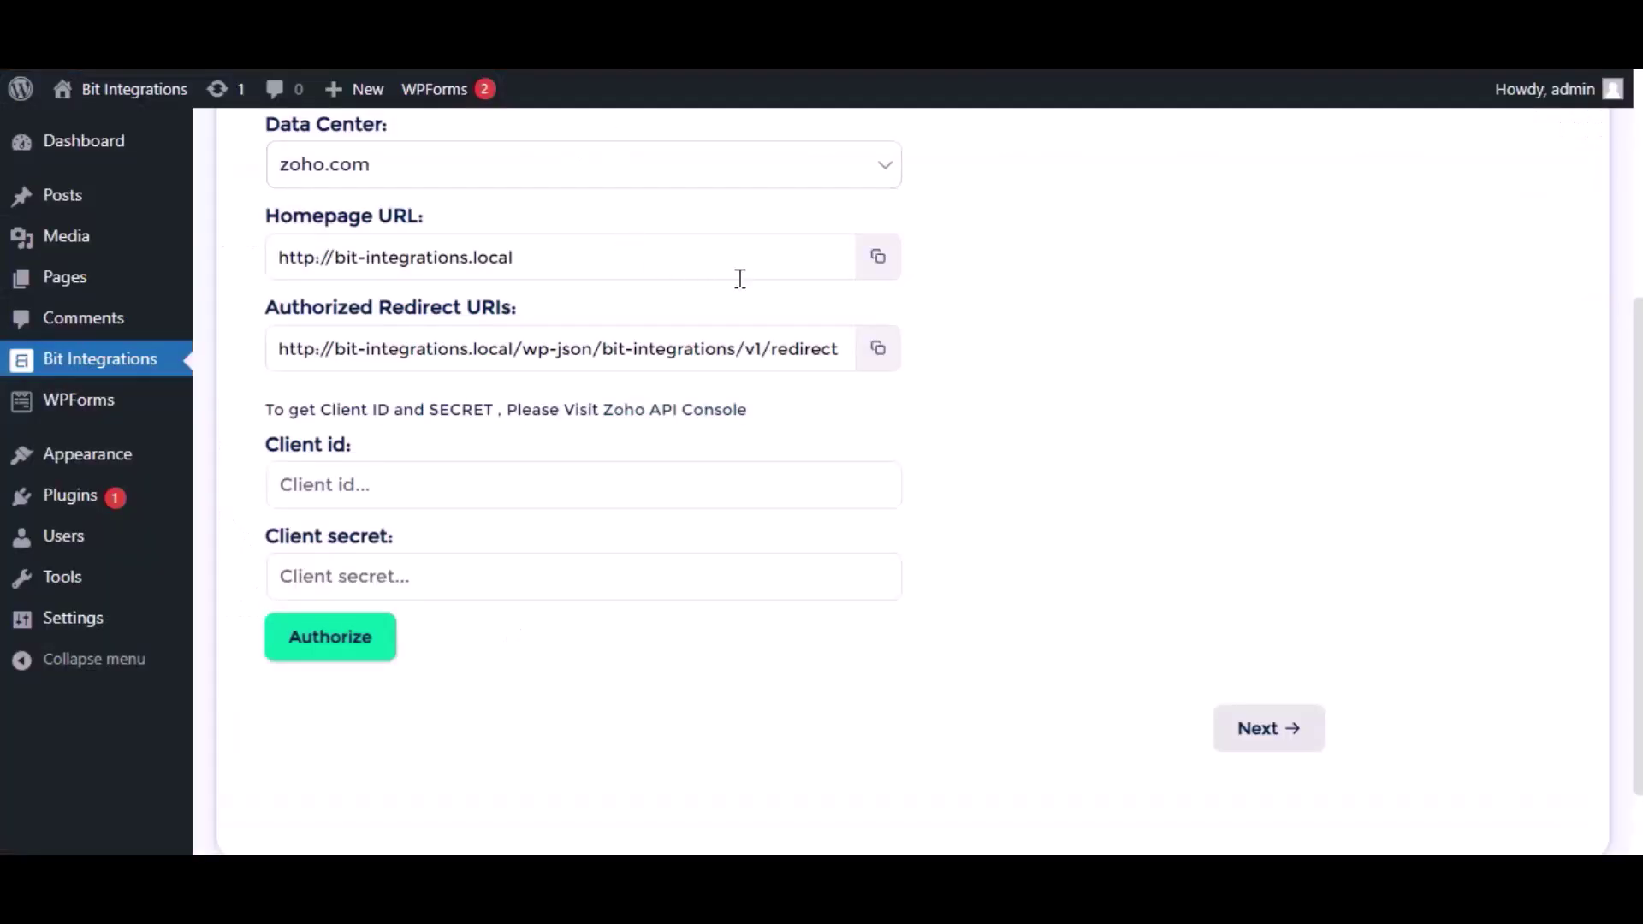
click(878, 253)
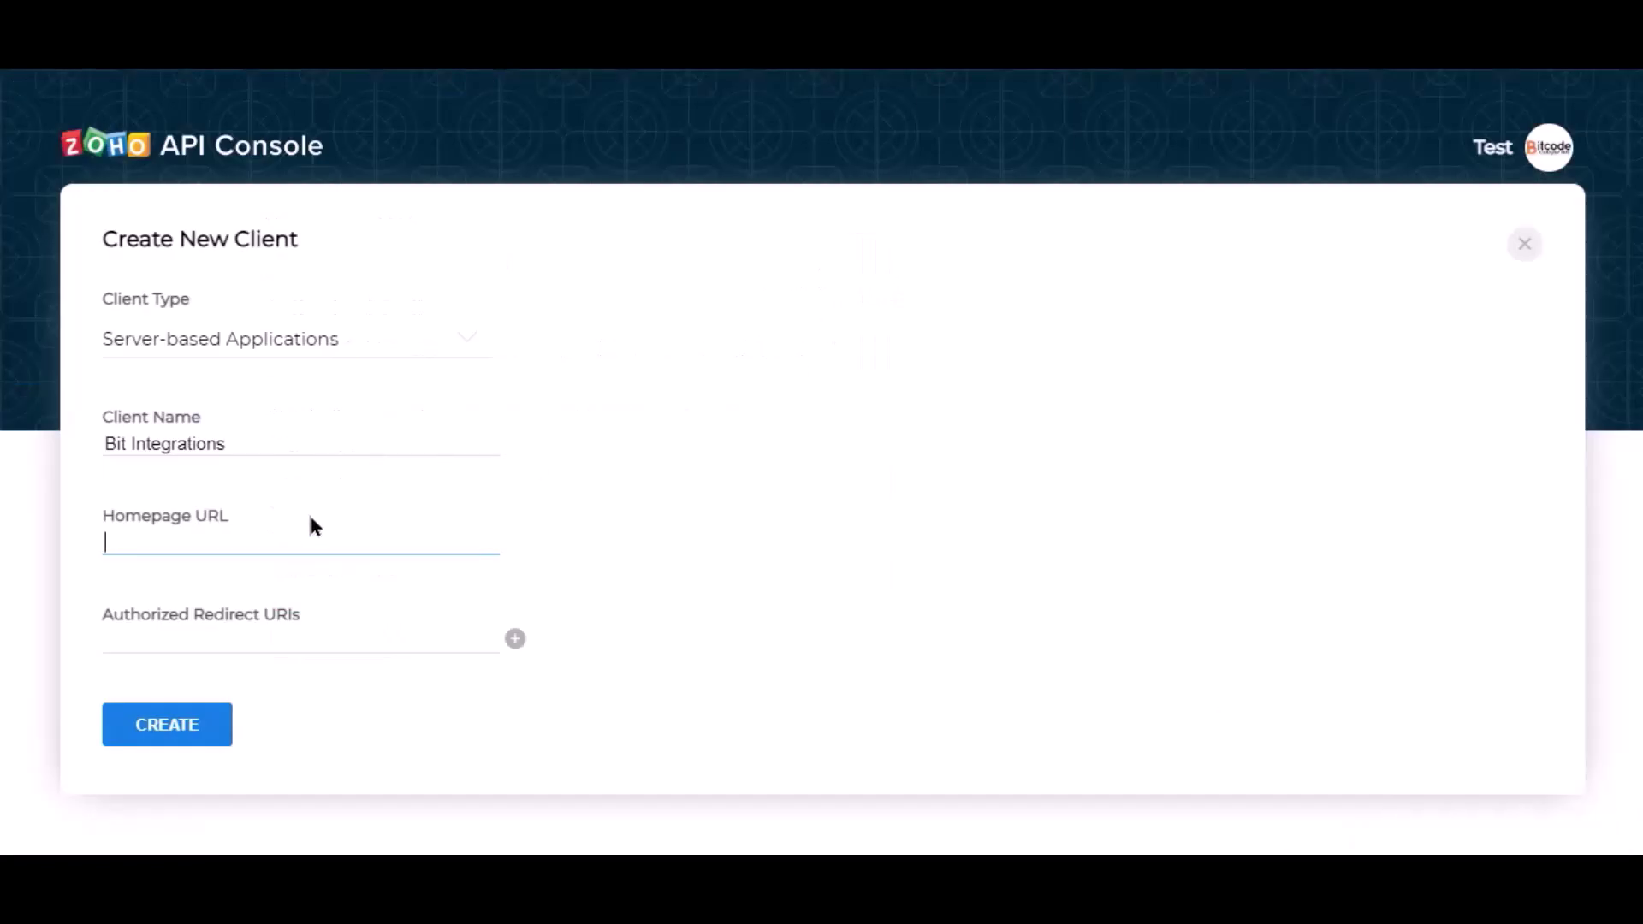
key(ctrl+v)
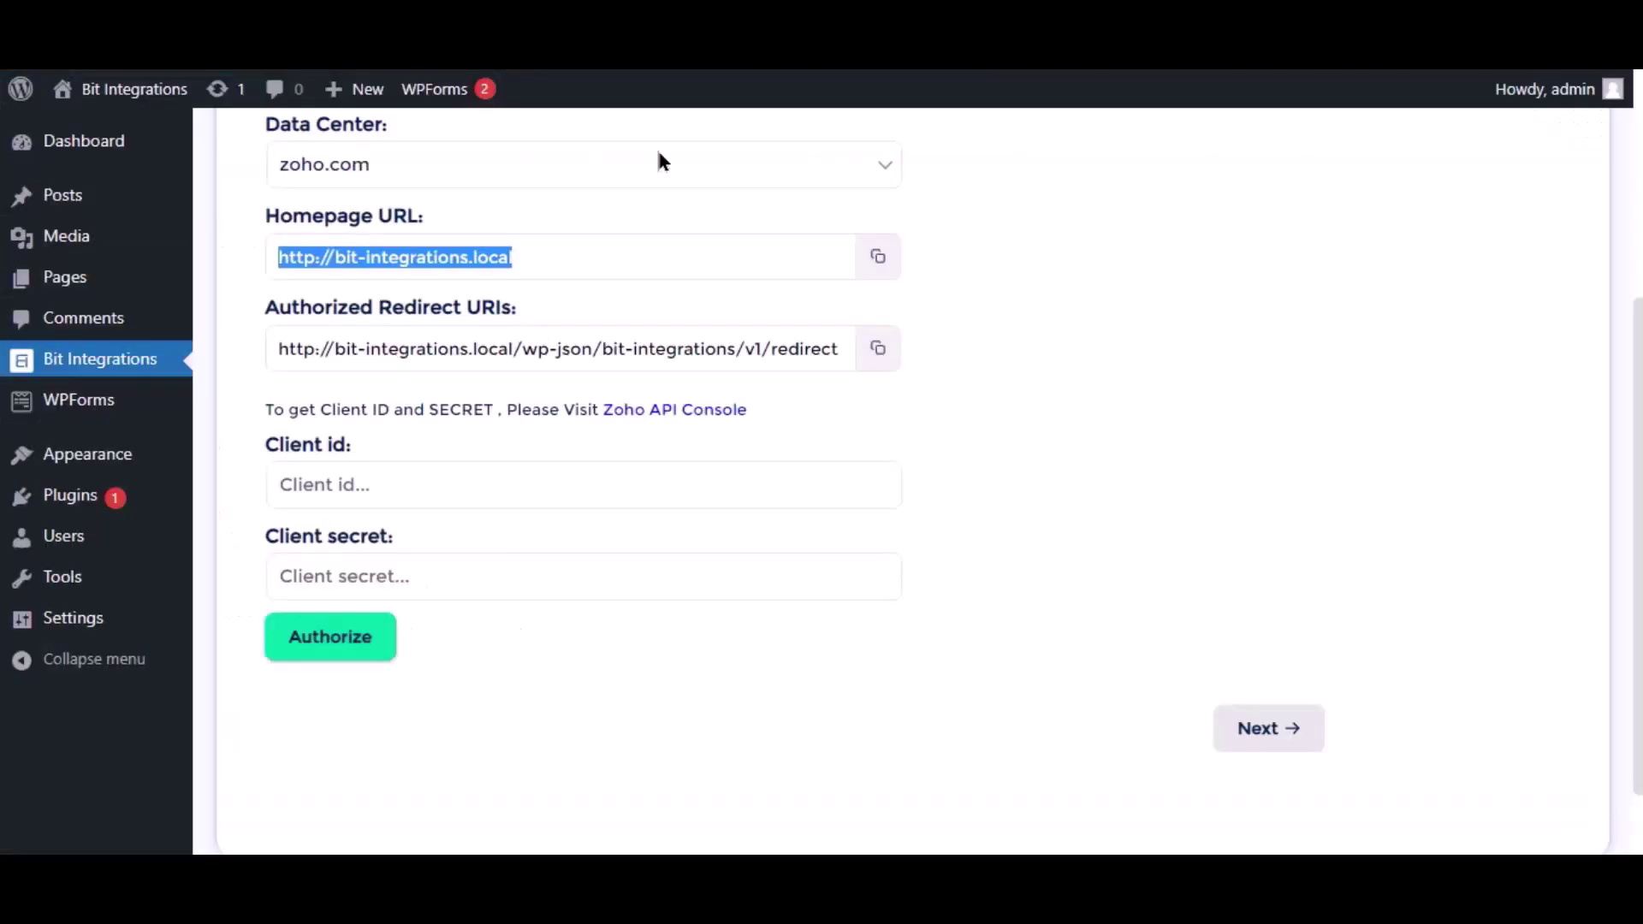
click(878, 350)
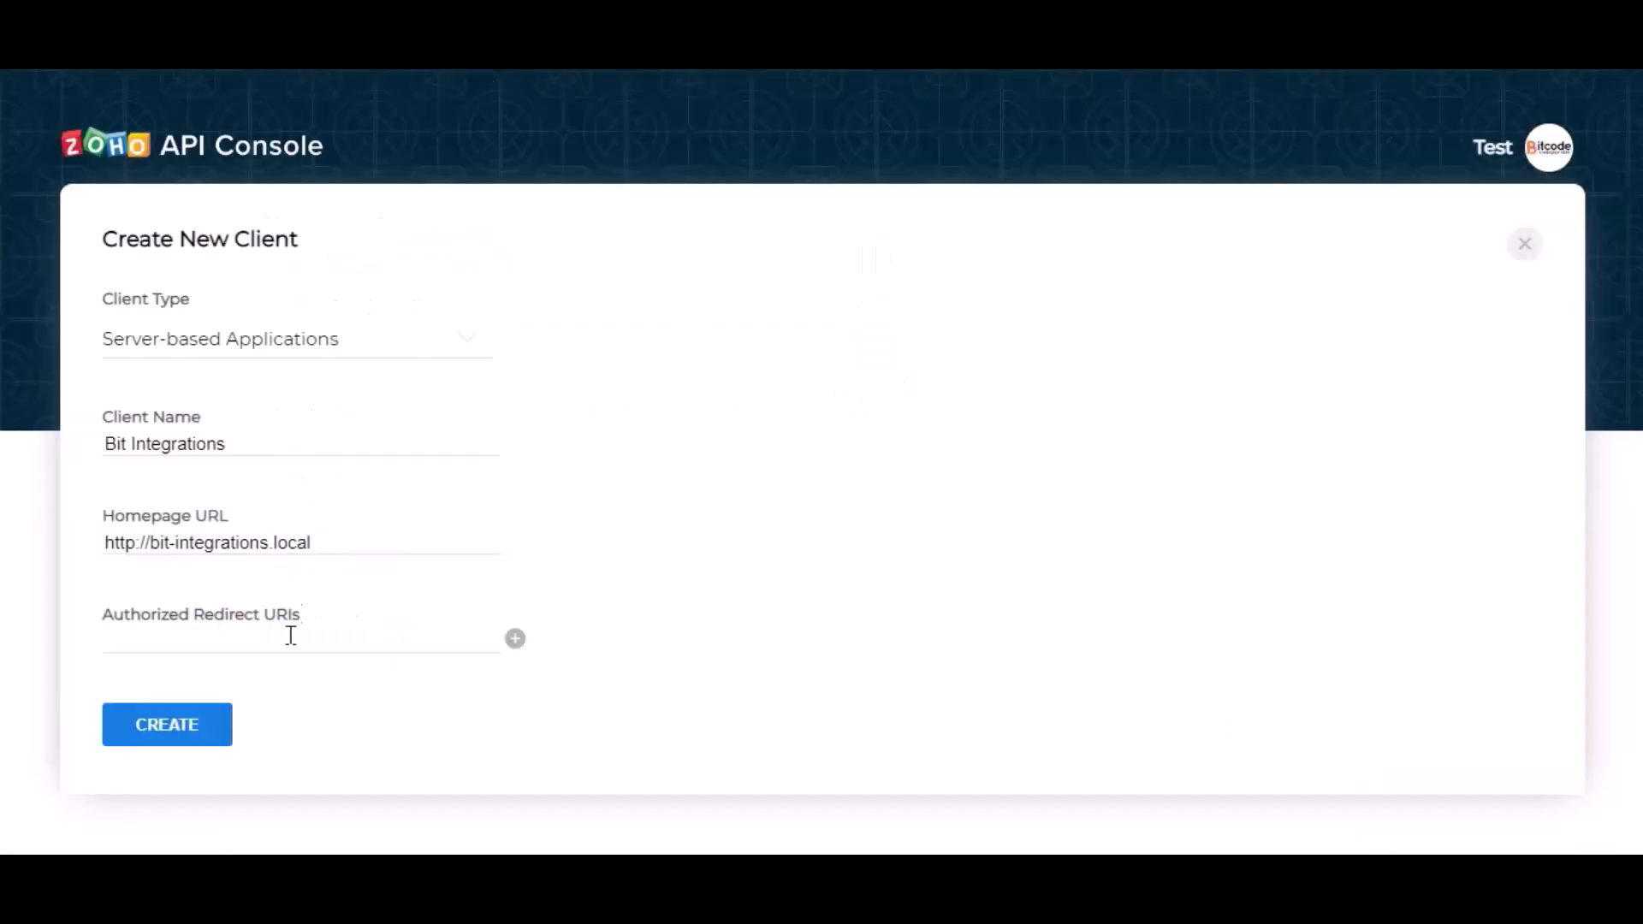
Register the redirect URI, create the Zoho client, and copy its Client ID
click(289, 640)
key(ctrl+v)
click(397, 673)
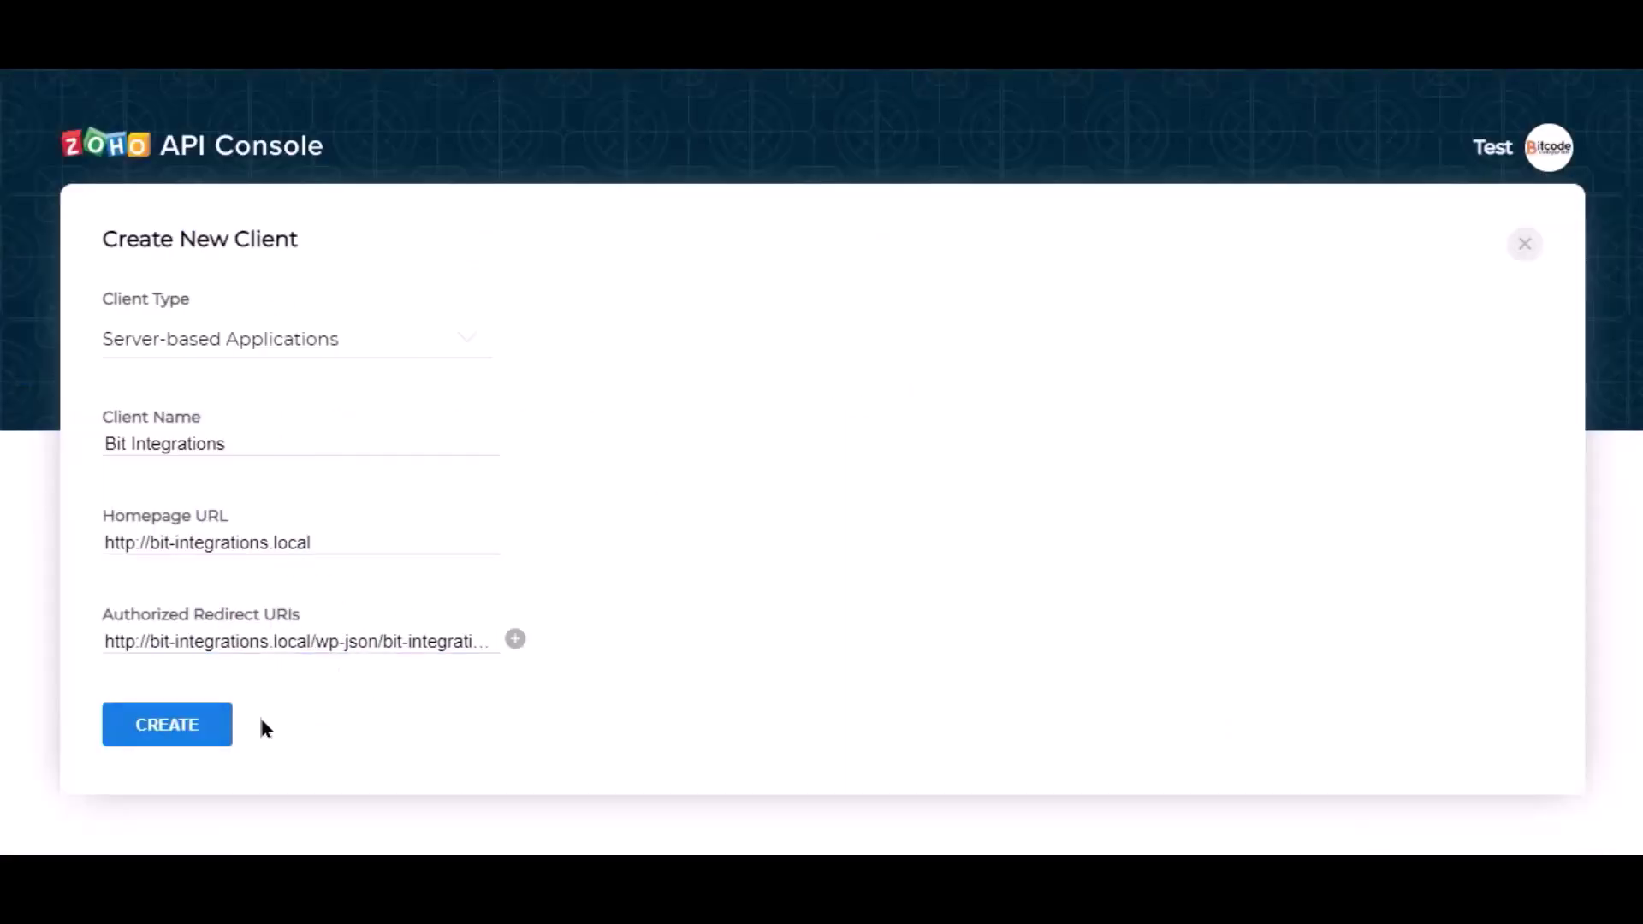
click(174, 731)
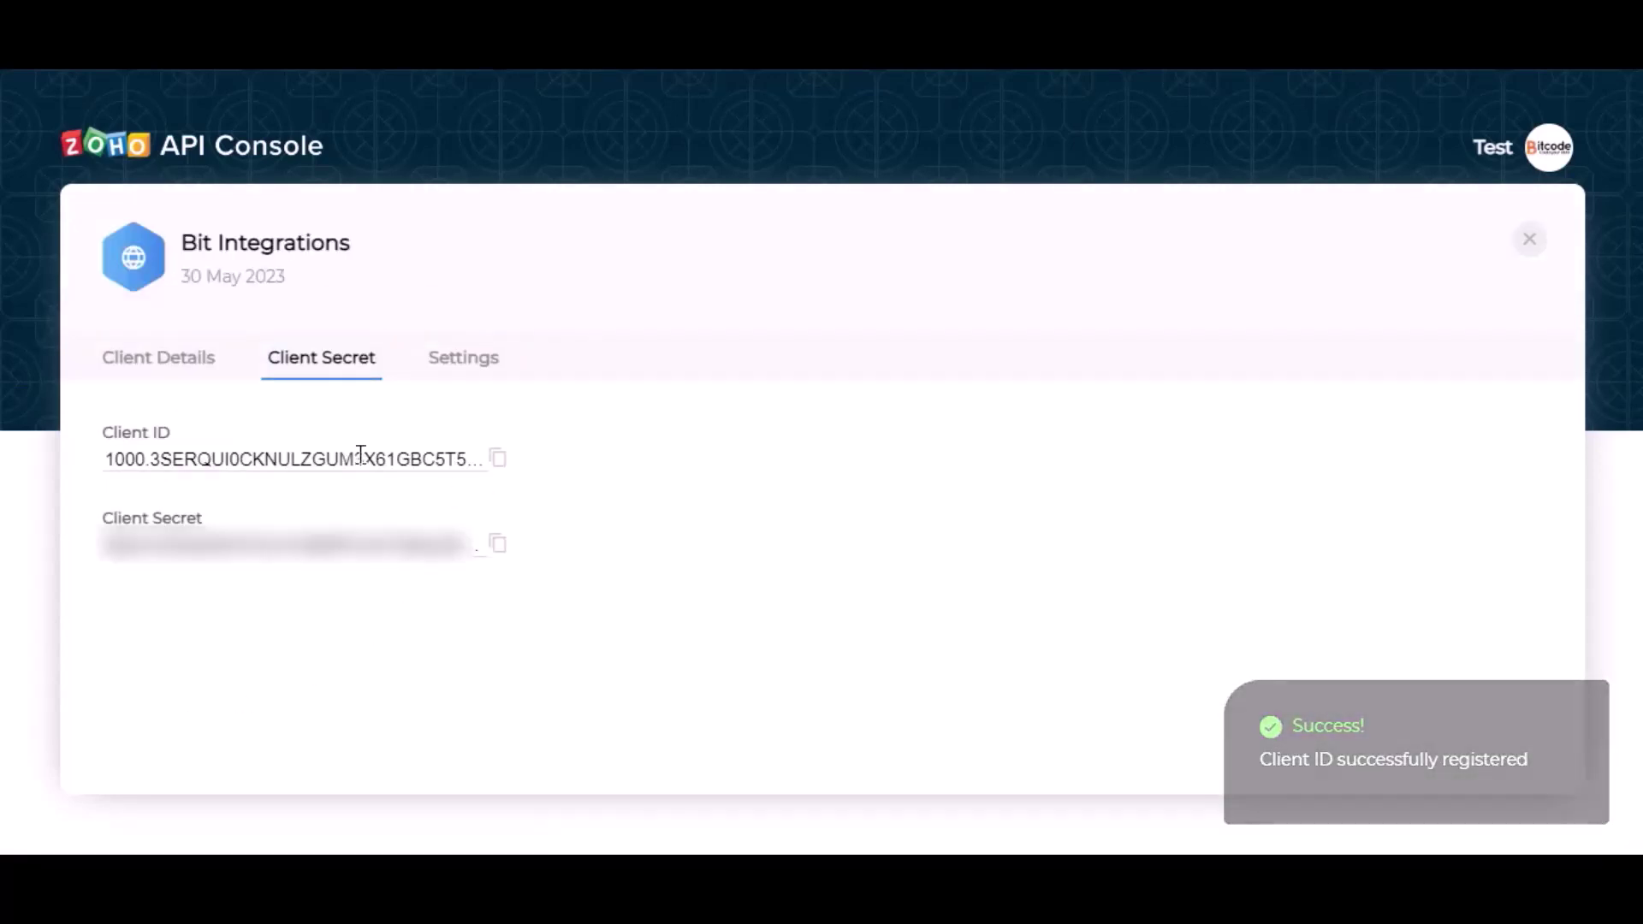
click(497, 462)
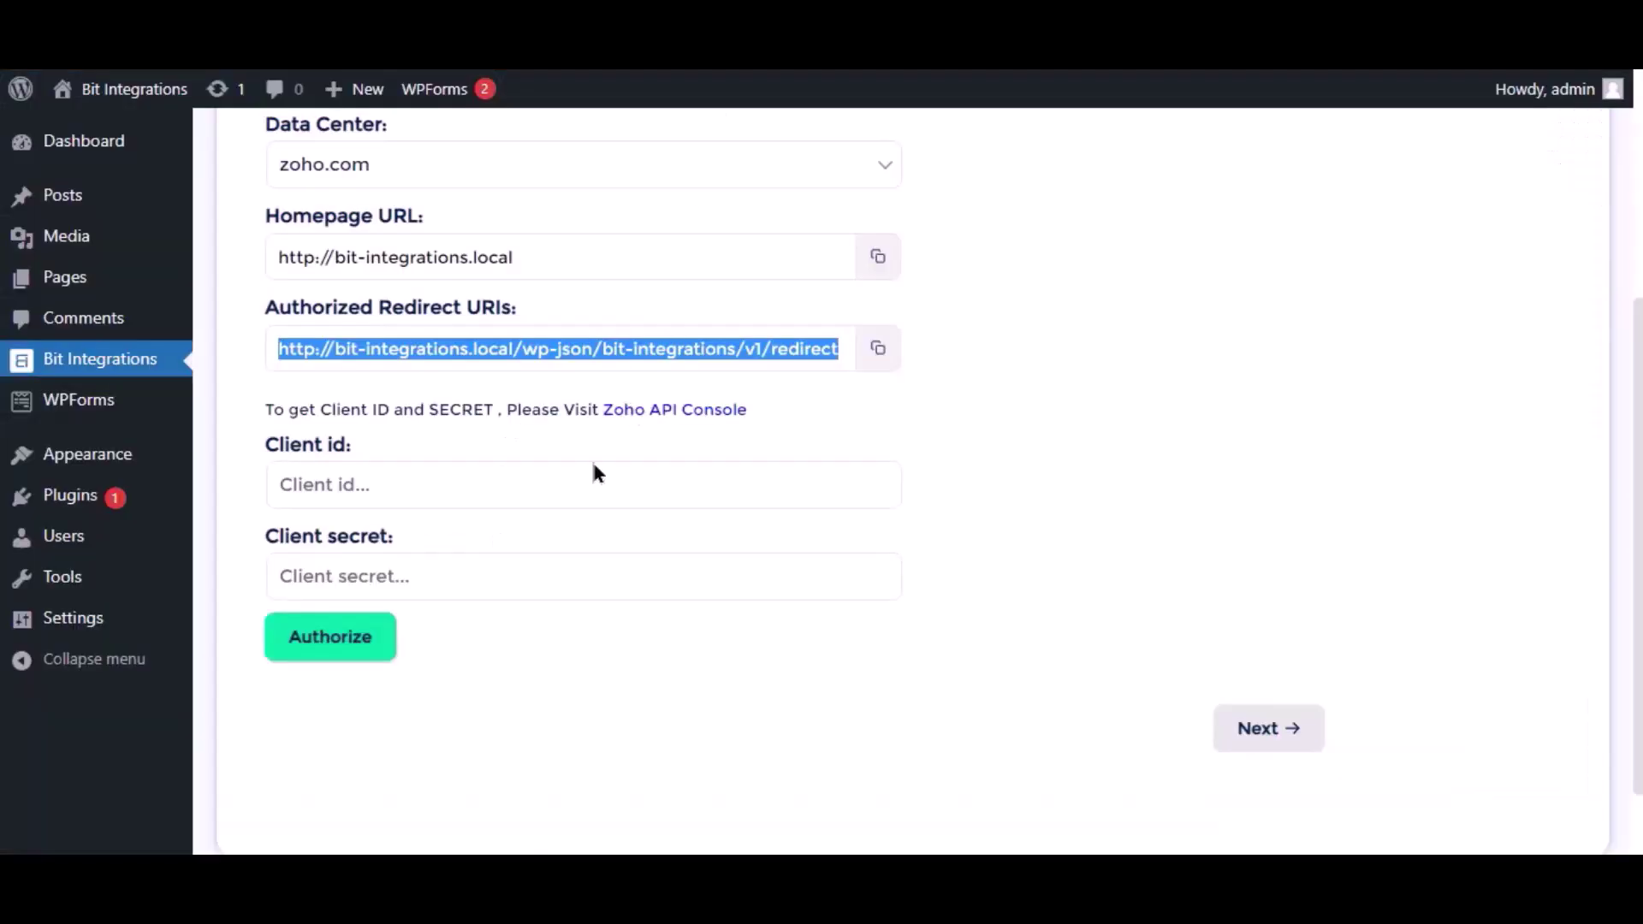
Enter the new Zoho client's ID and secret into Bit Integrations' Client id and Client secret
click(511, 486)
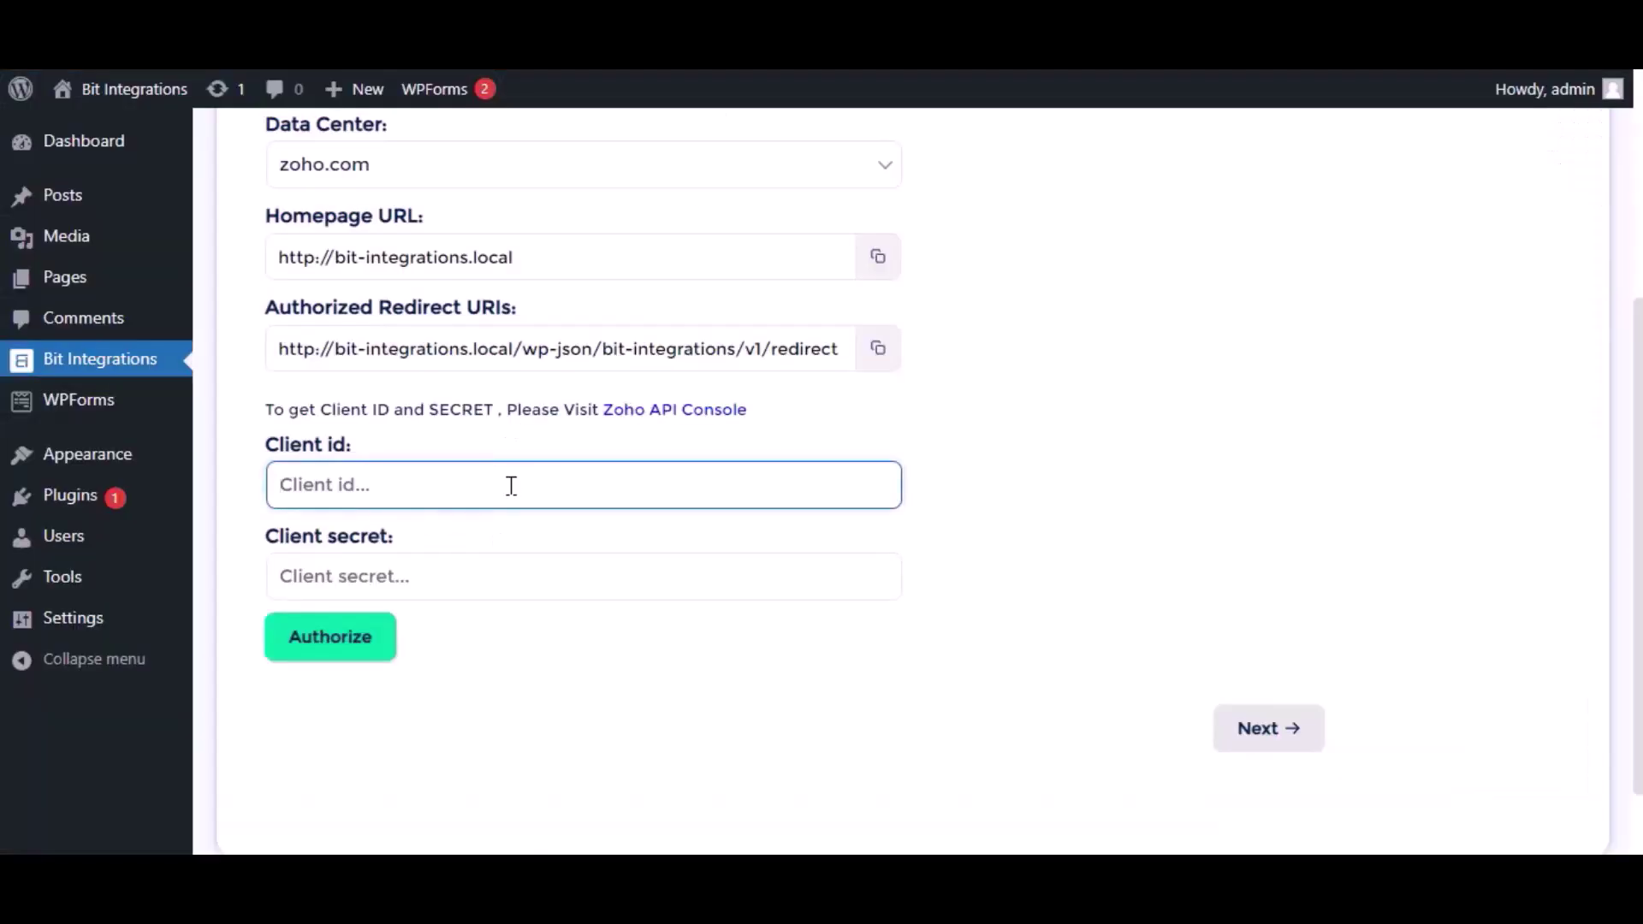
key(ctrl+v)
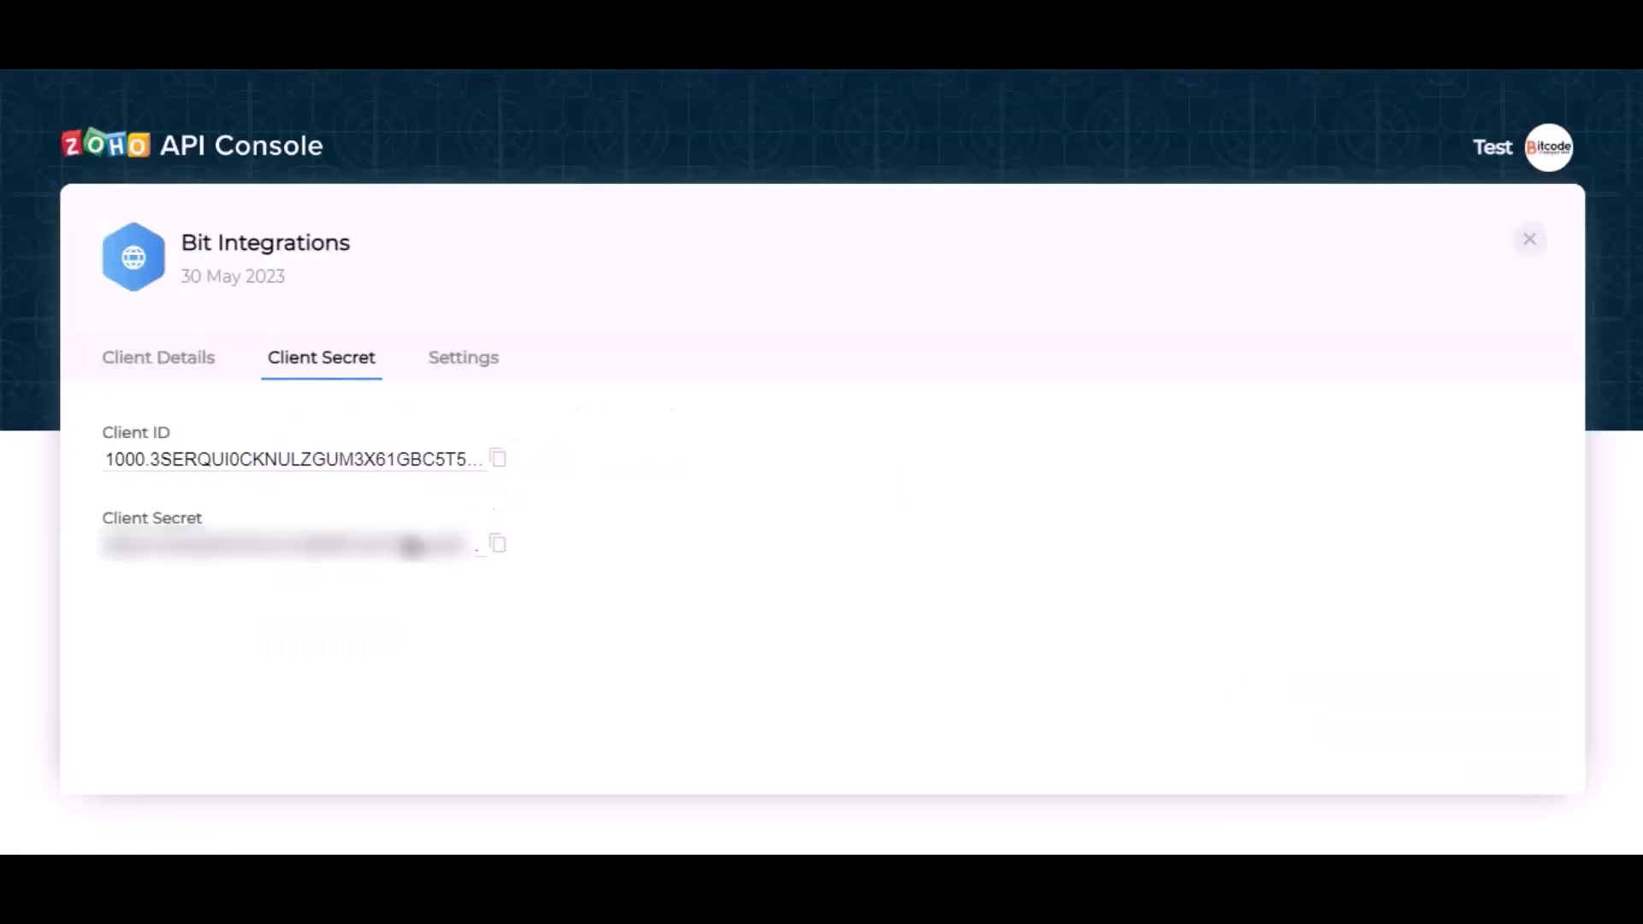
click(497, 544)
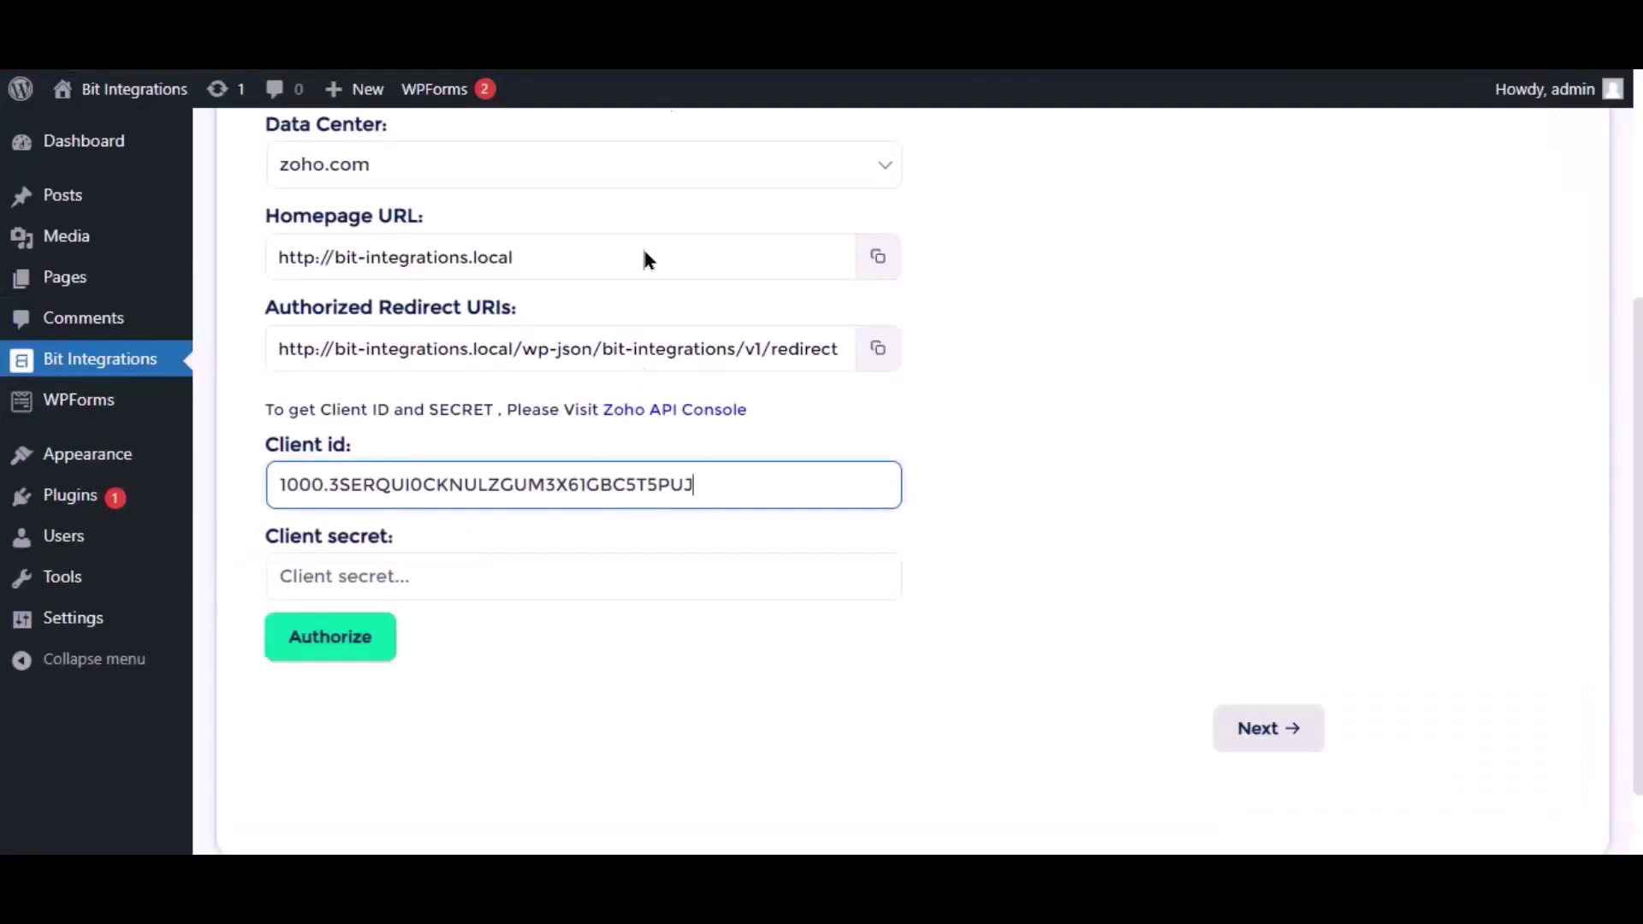
click(575, 590)
key(ctrl+v)
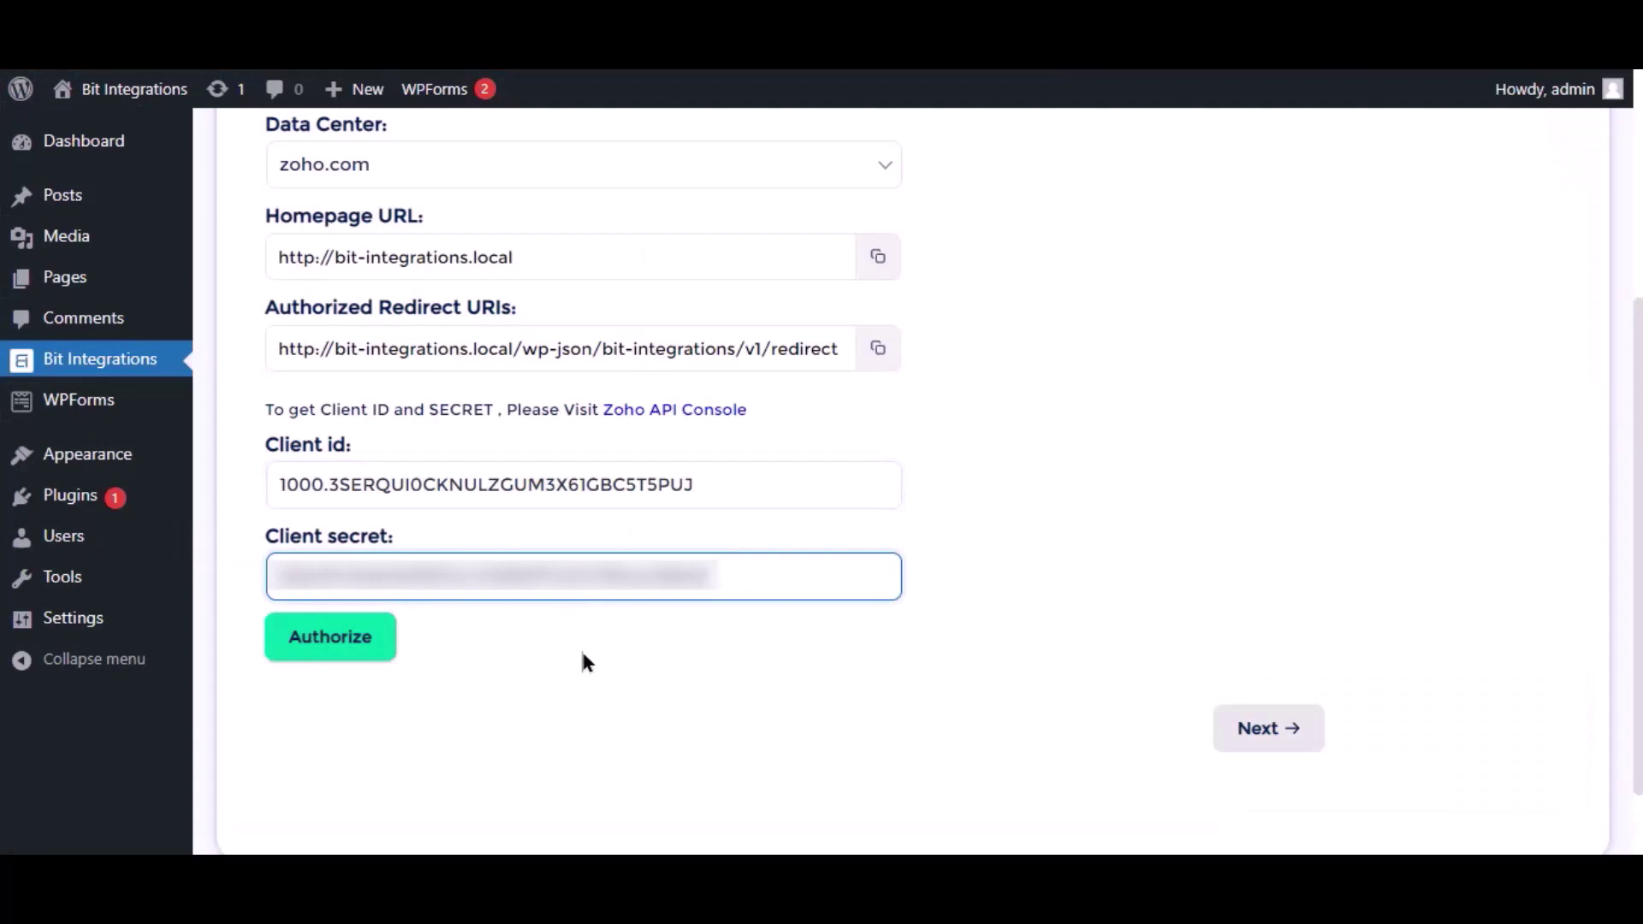
Authorize the Zoho connection and accept Bit Integrations' access request
click(368, 642)
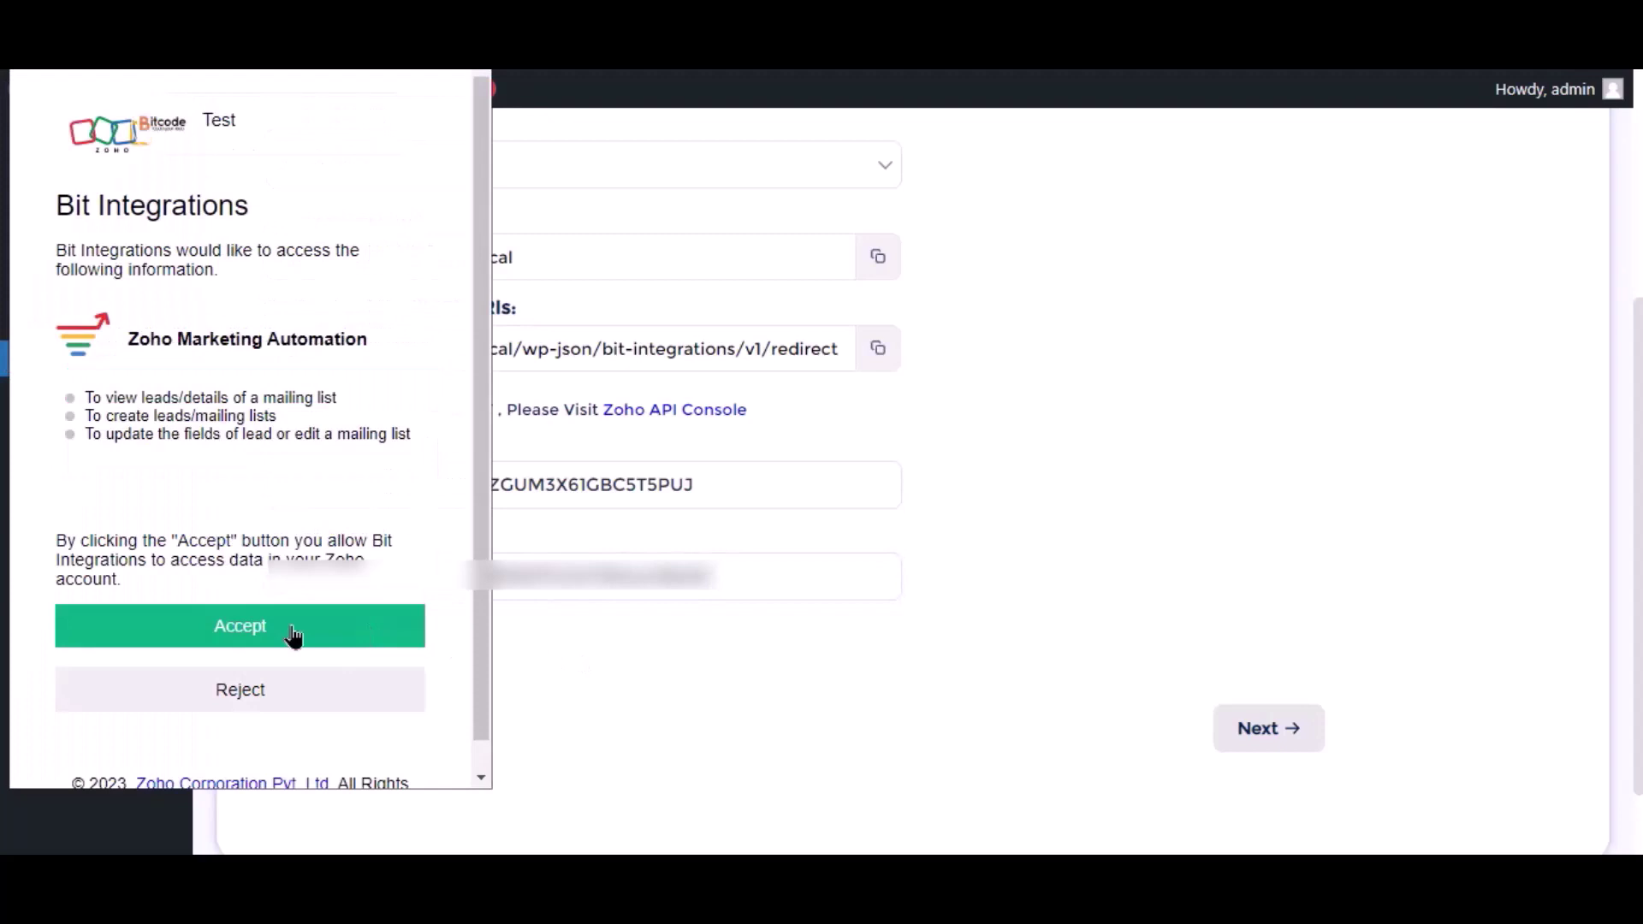
click(293, 635)
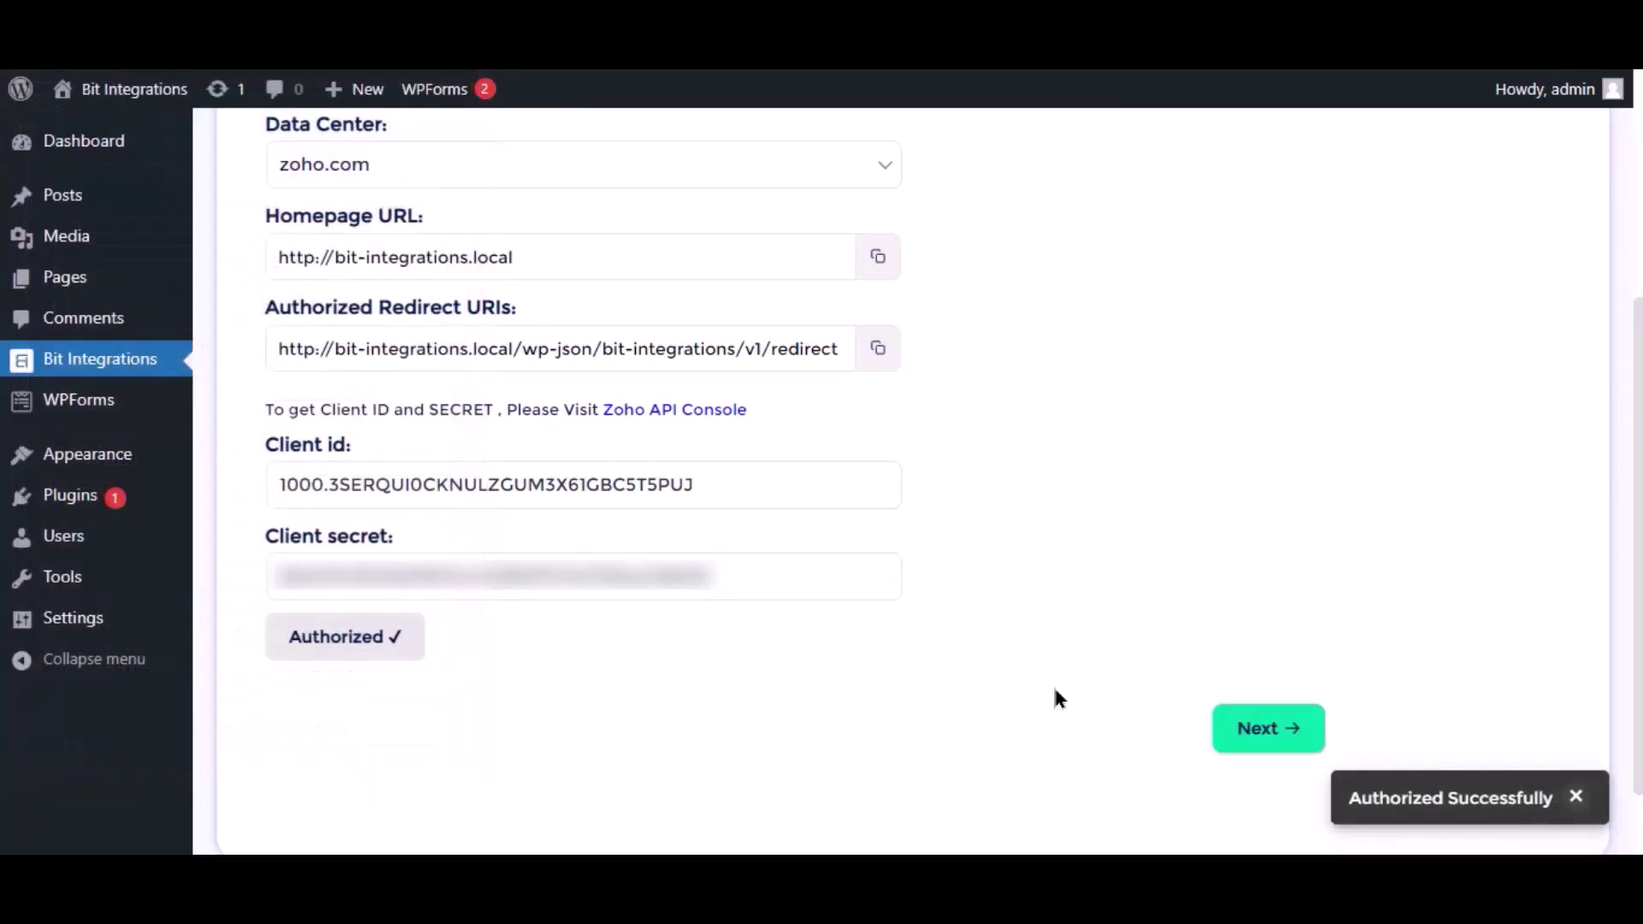
Choose the Bit Integrations list as the Zoho target list
click(1256, 730)
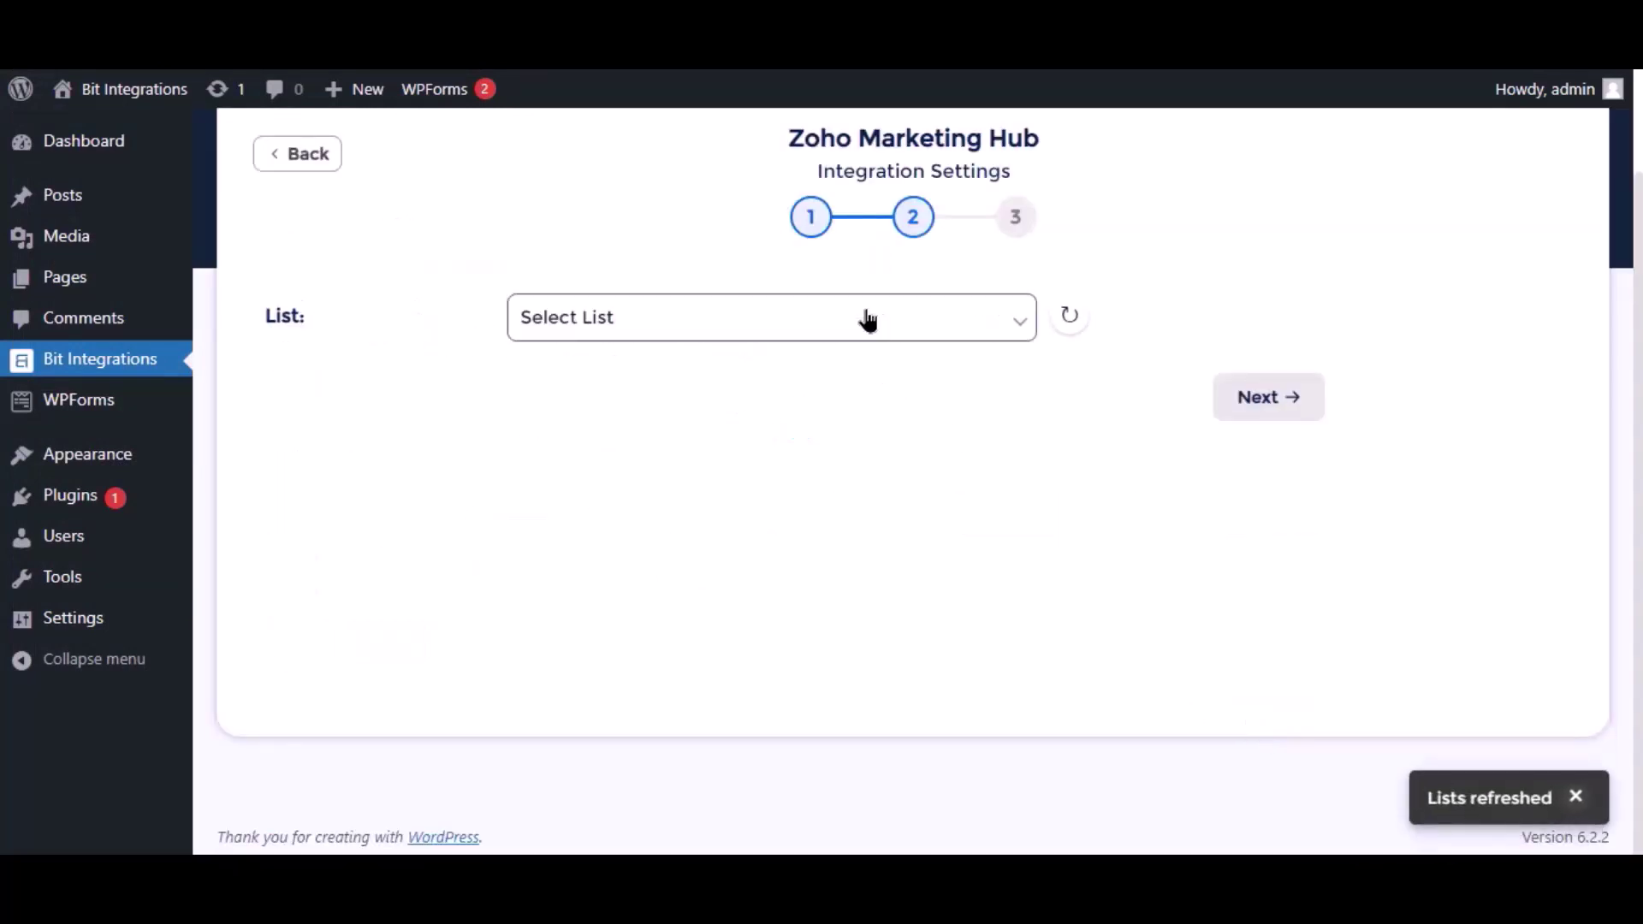
click(869, 320)
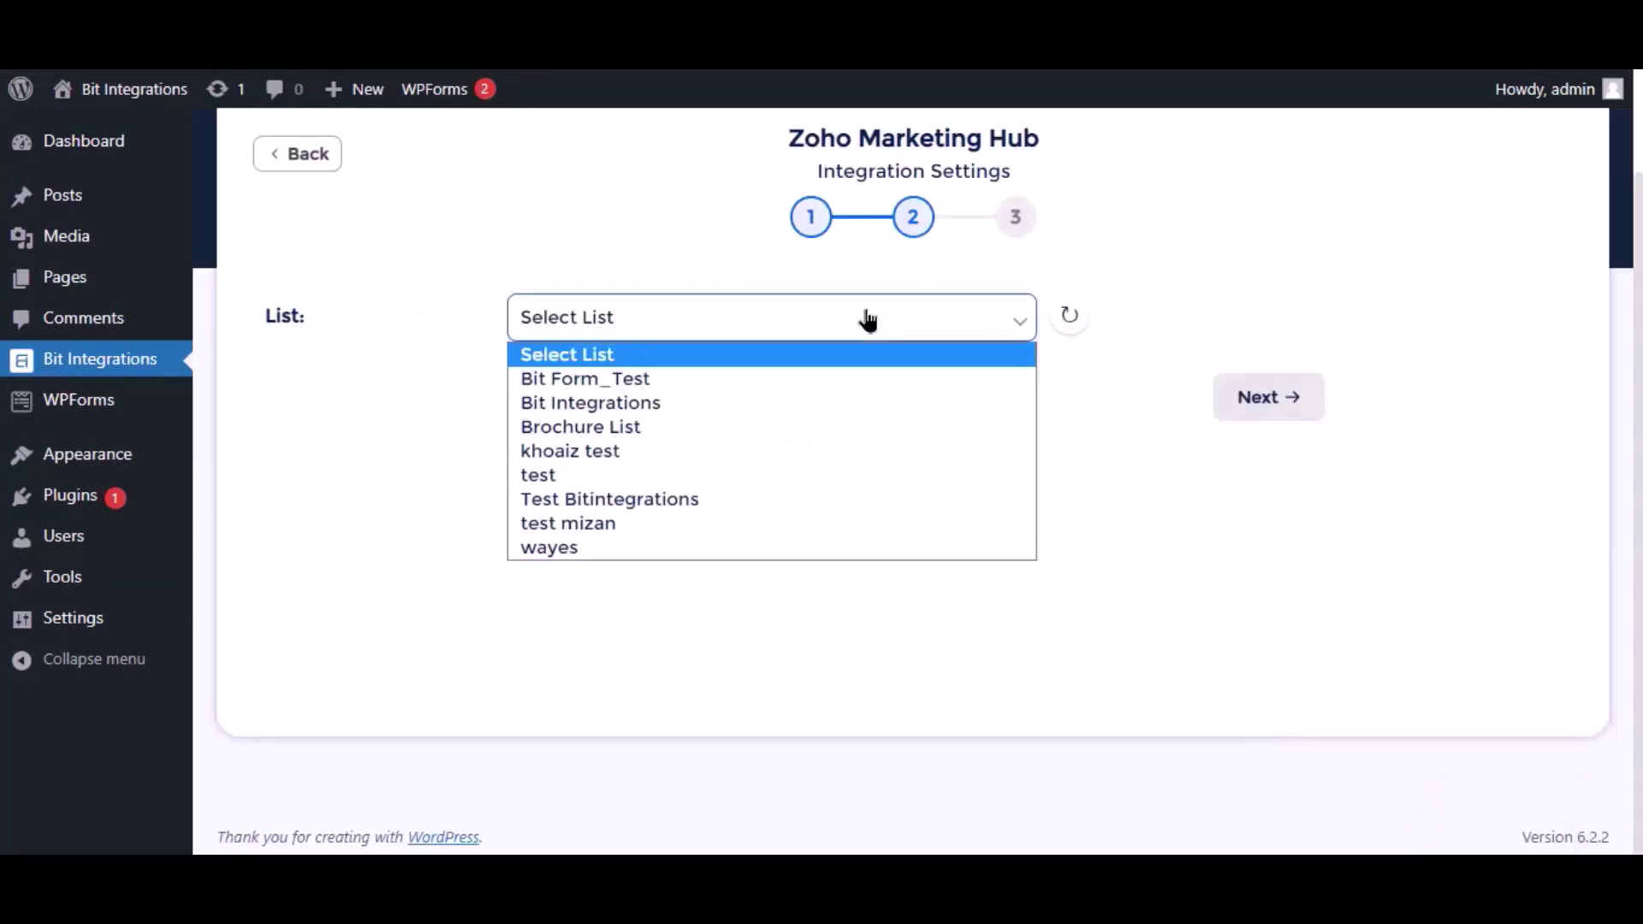
click(587, 403)
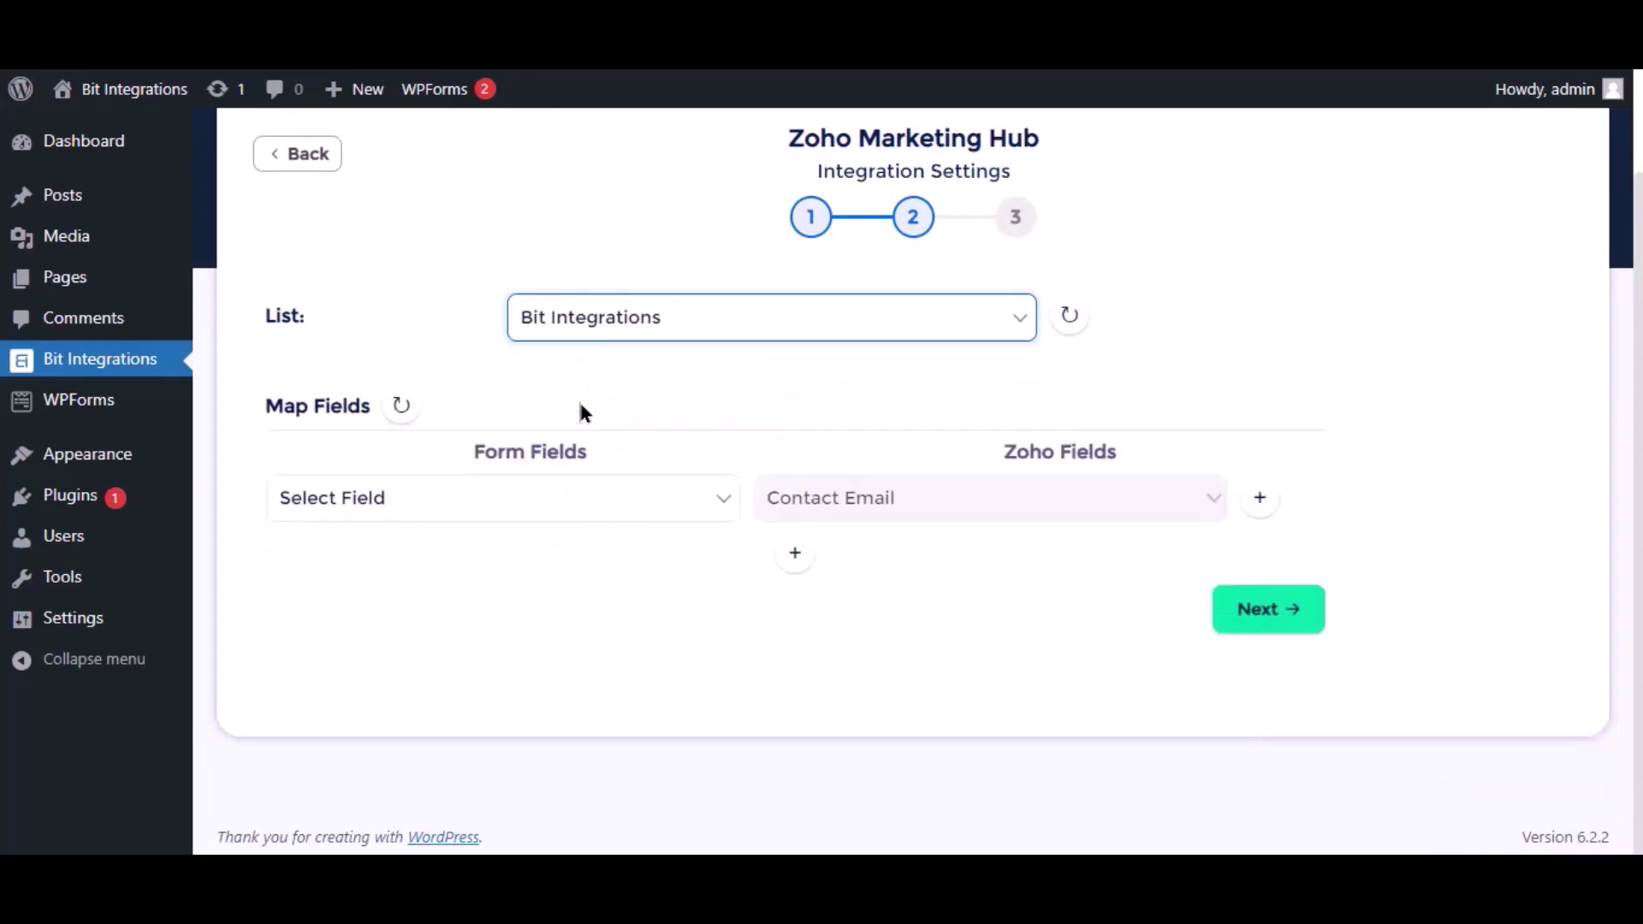
Map Email to Contact Email, Name to Last Name, and Phone to Phone
click(659, 506)
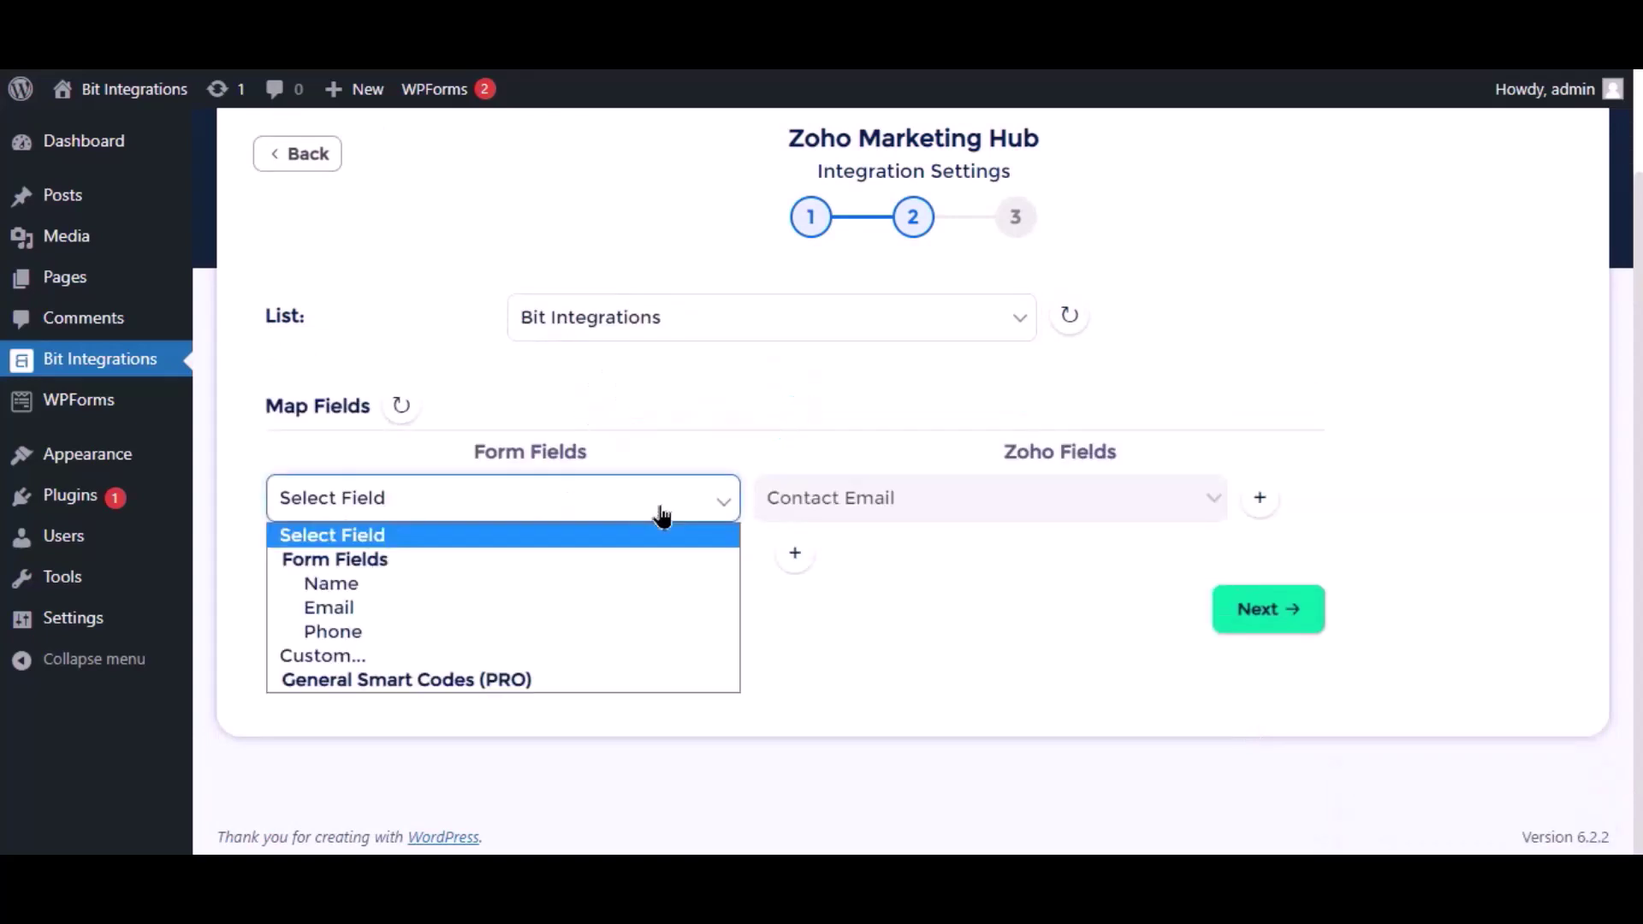
click(357, 610)
click(794, 552)
click(723, 560)
click(382, 646)
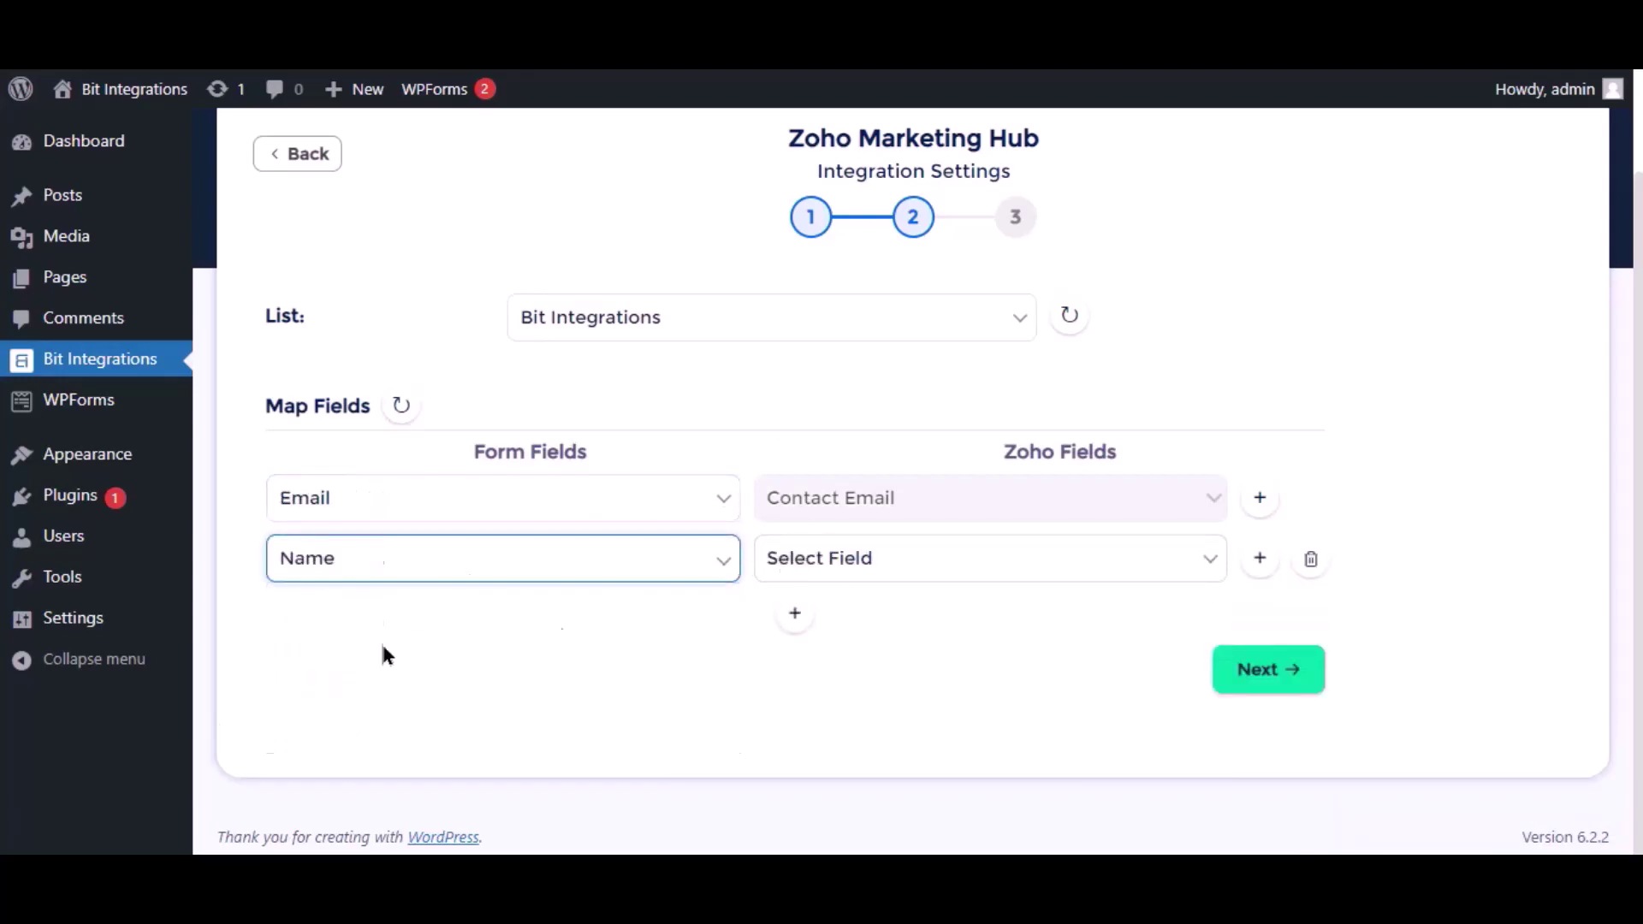
click(891, 572)
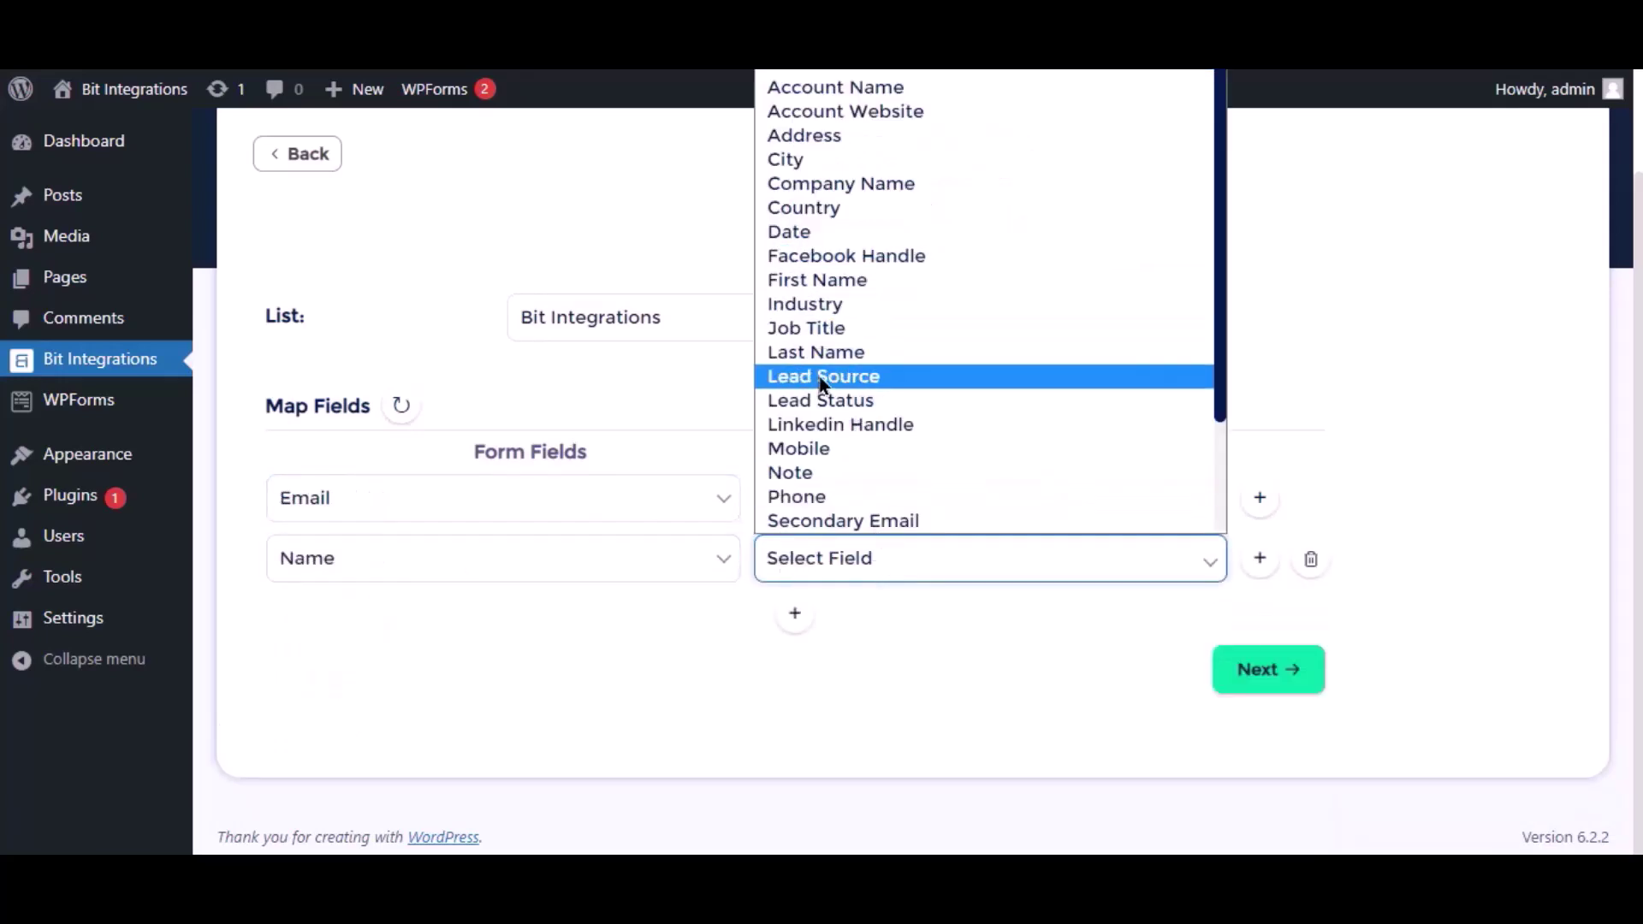
click(817, 352)
click(794, 613)
click(428, 618)
click(390, 750)
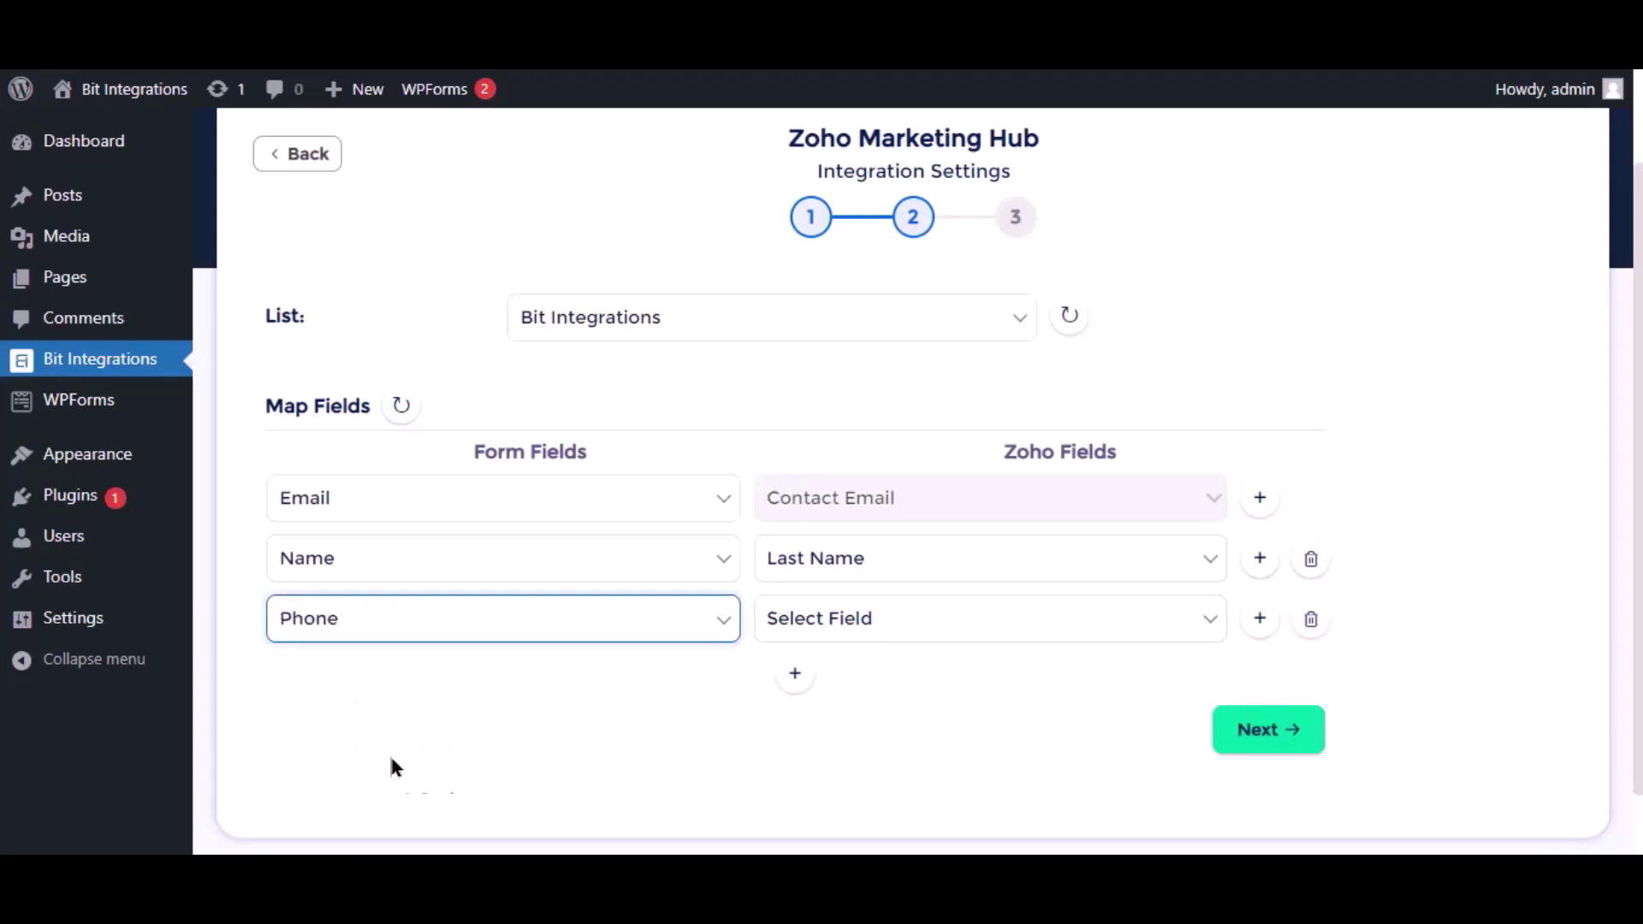
click(865, 620)
click(839, 557)
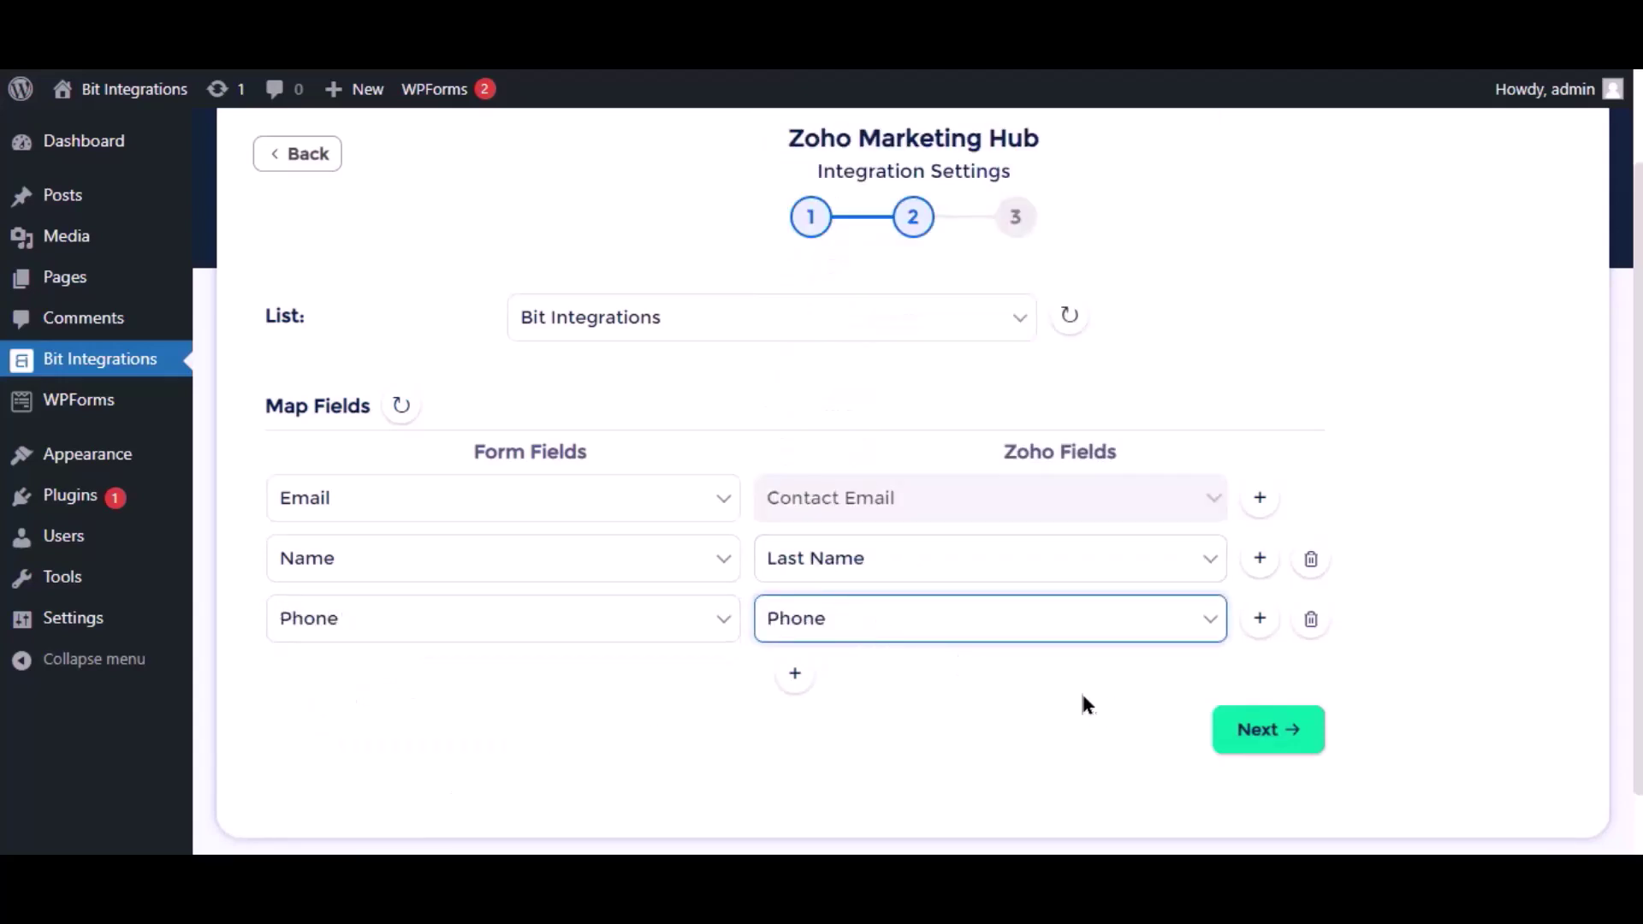
Finish and save the WS Form to Zoho Marketing Hub integration
scroll(1080, 689, down, 1)
click(1256, 664)
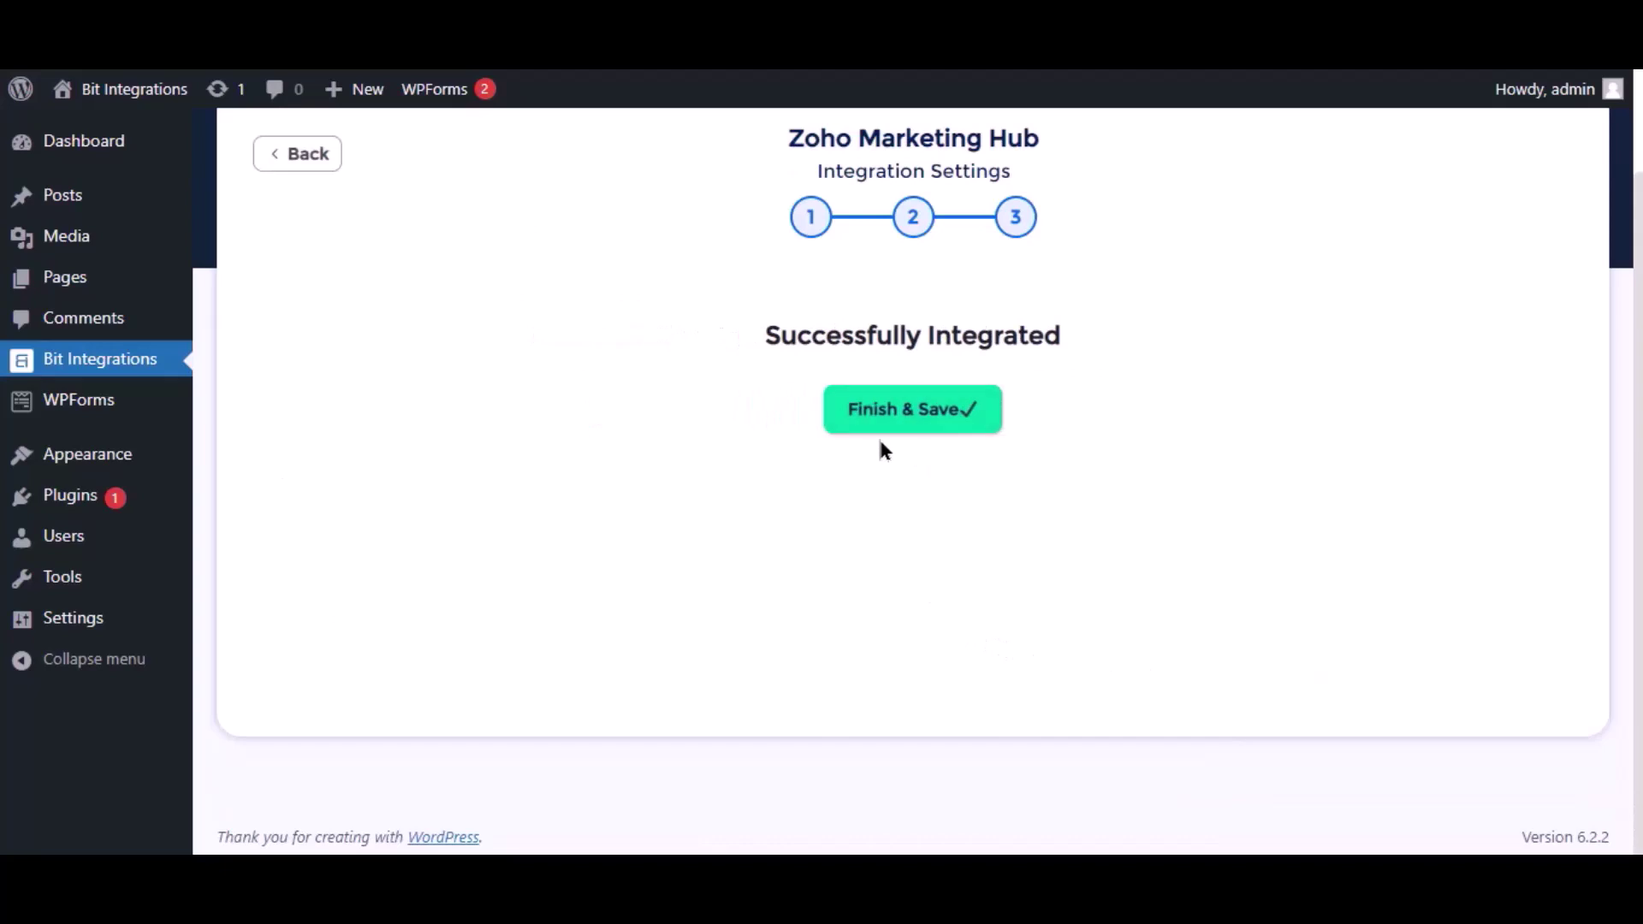
click(890, 428)
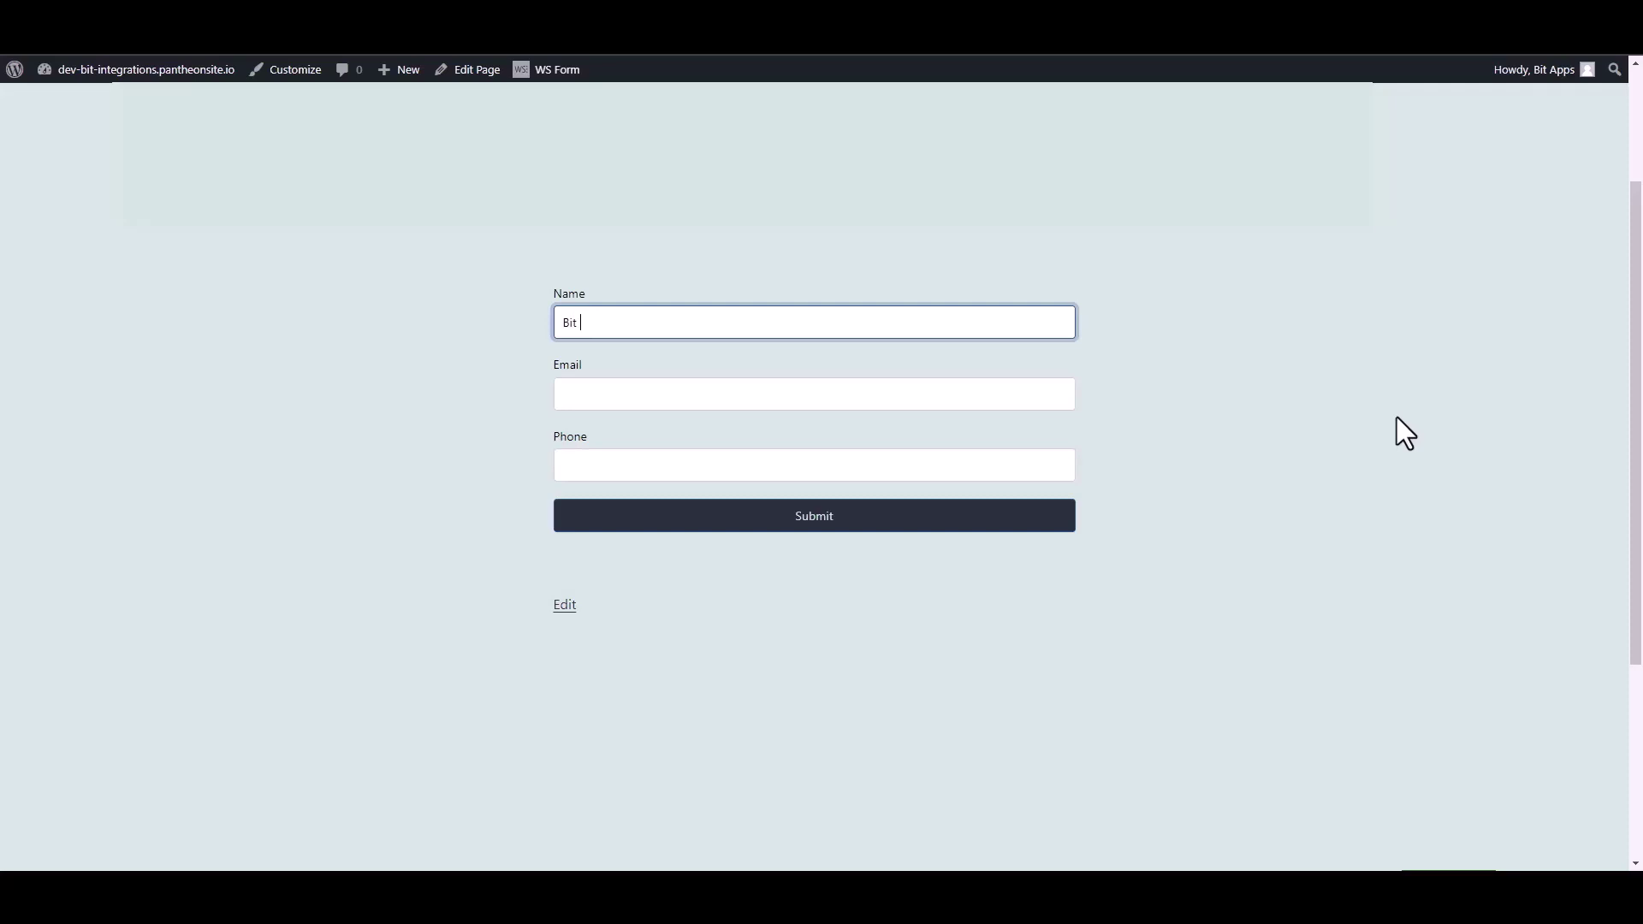
Finish the name 'Bit Integrations', add the support e-mail and a phone number, then submit the Contact Form
text(ntegrations)
click(1057, 388)
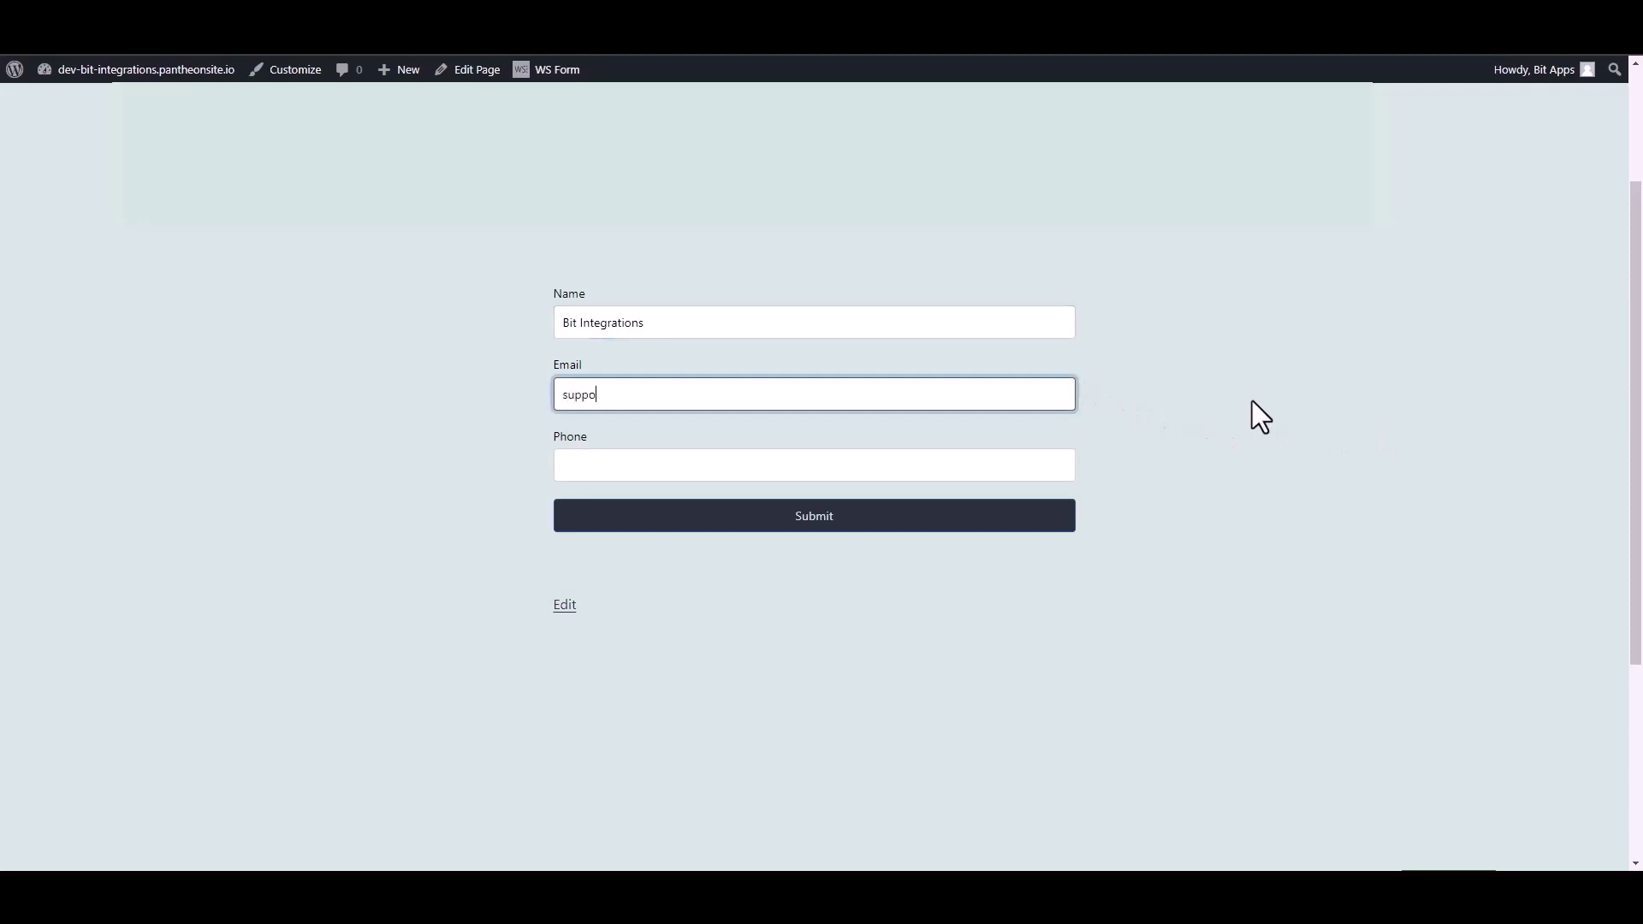
click(1071, 467)
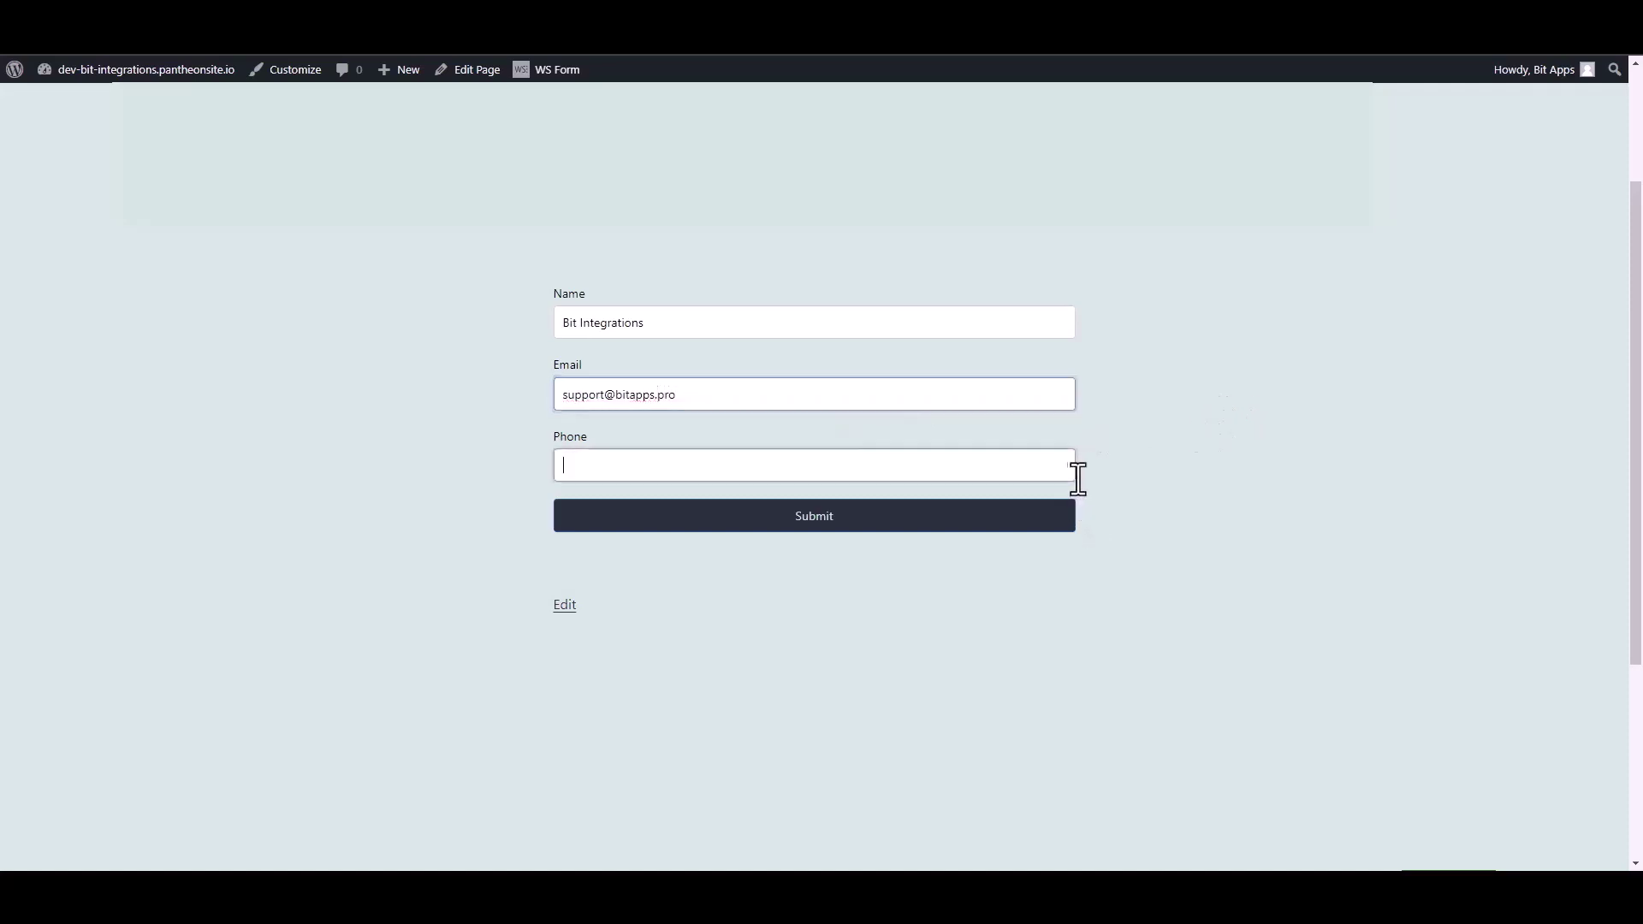
text(444555666)
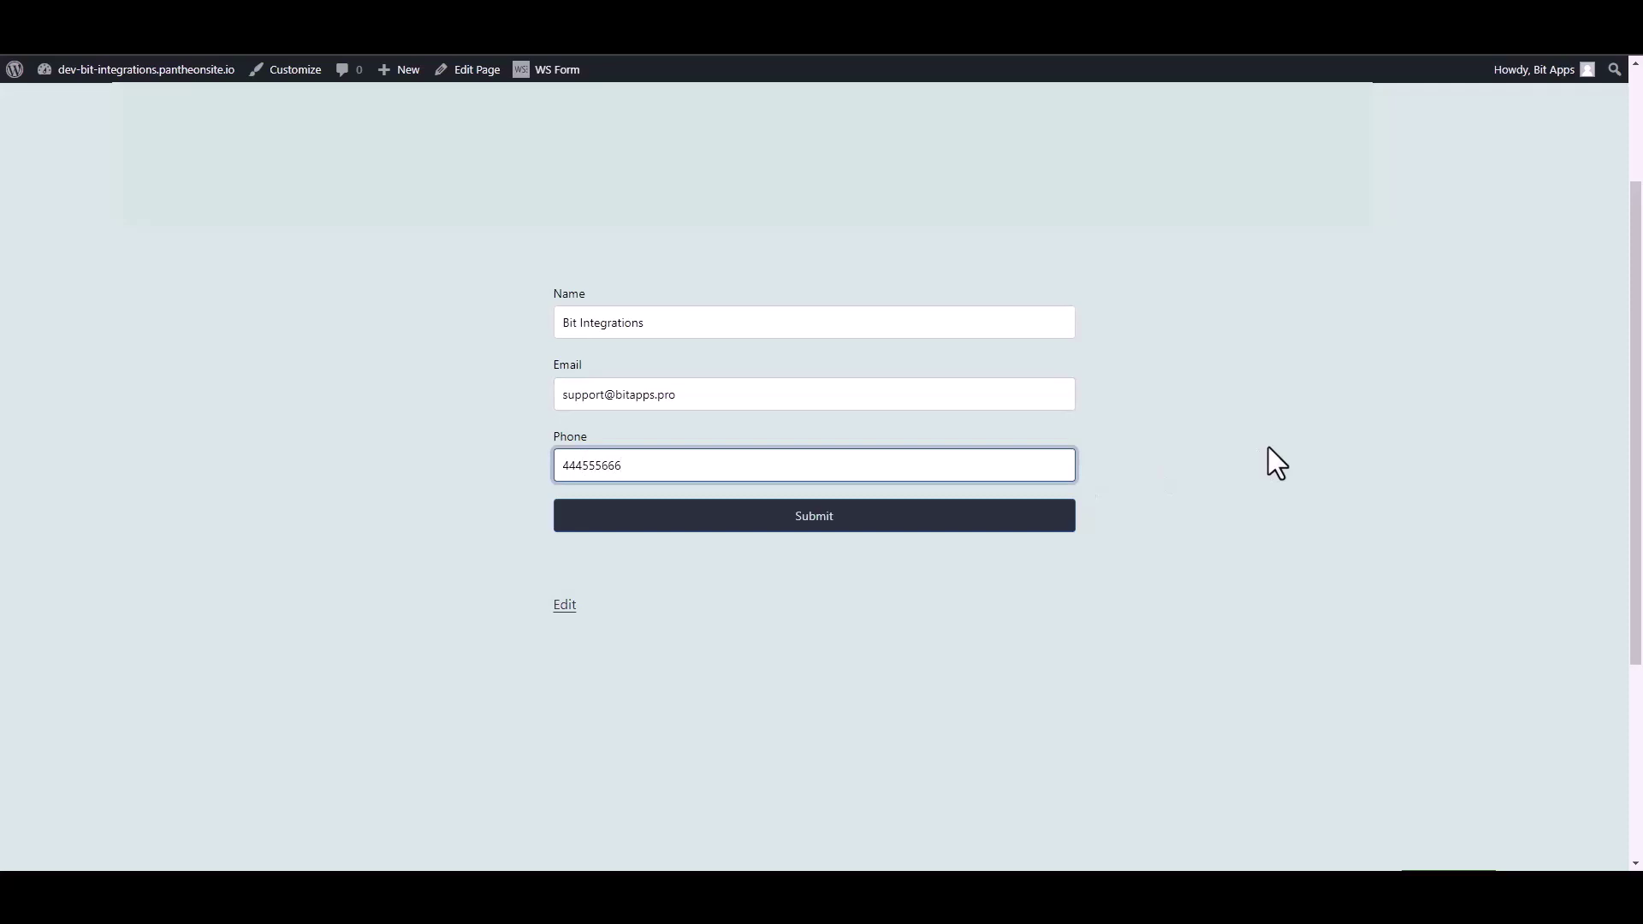
click(1065, 522)
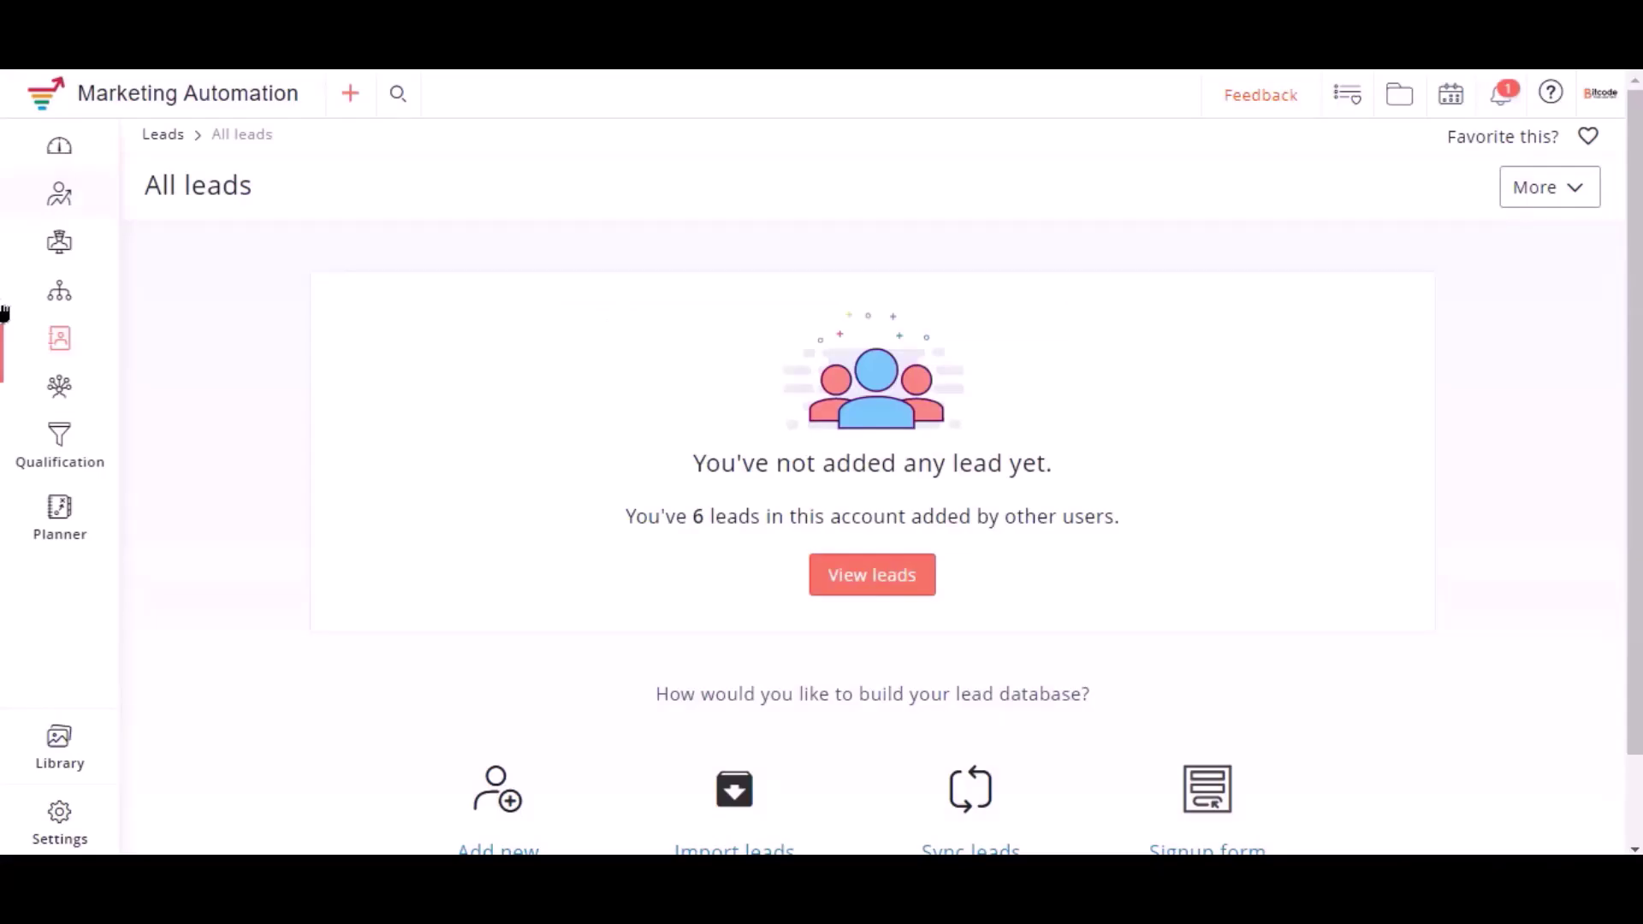
Open the Bit Integrations list under Manage lists and view its leads, including the new test lead
mouse_move(60, 342)
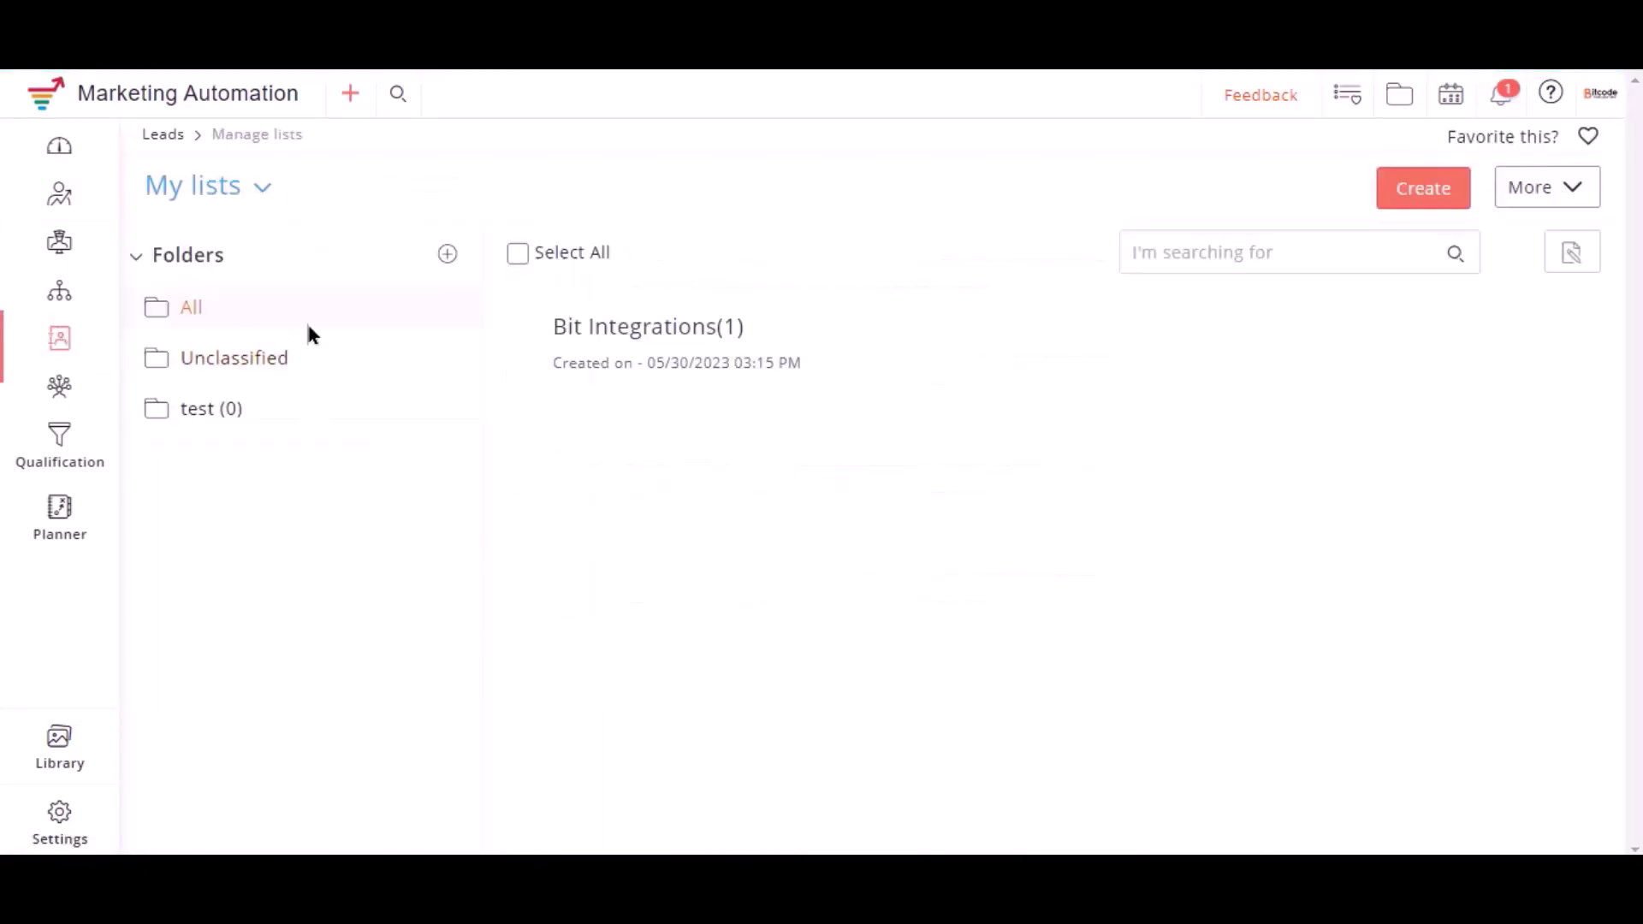
click(660, 337)
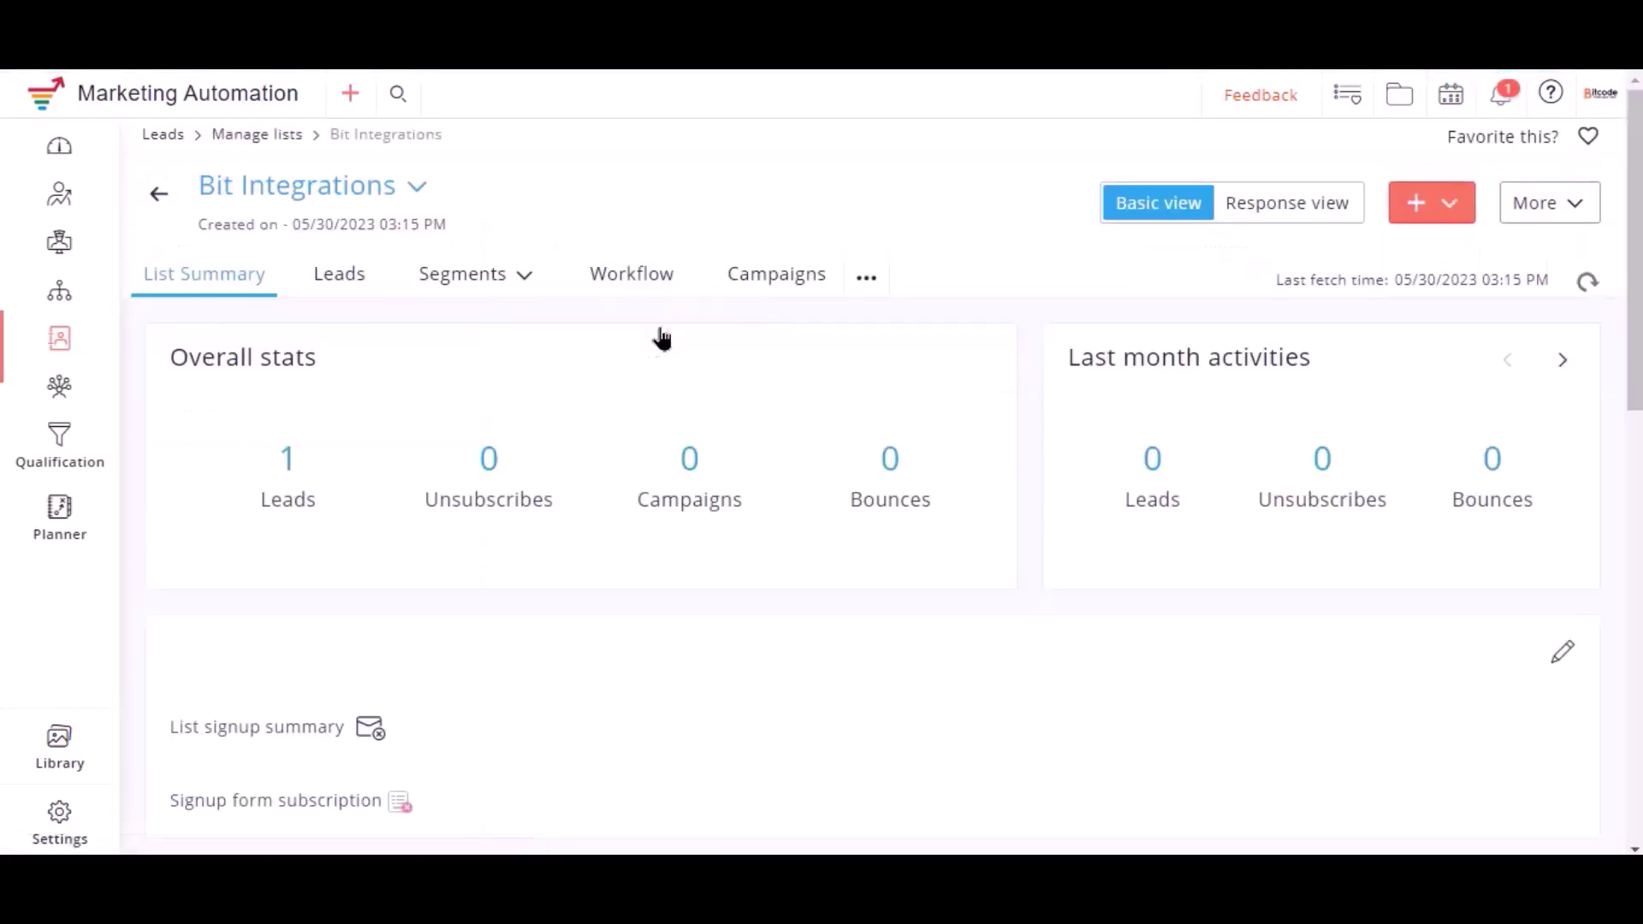
click(340, 283)
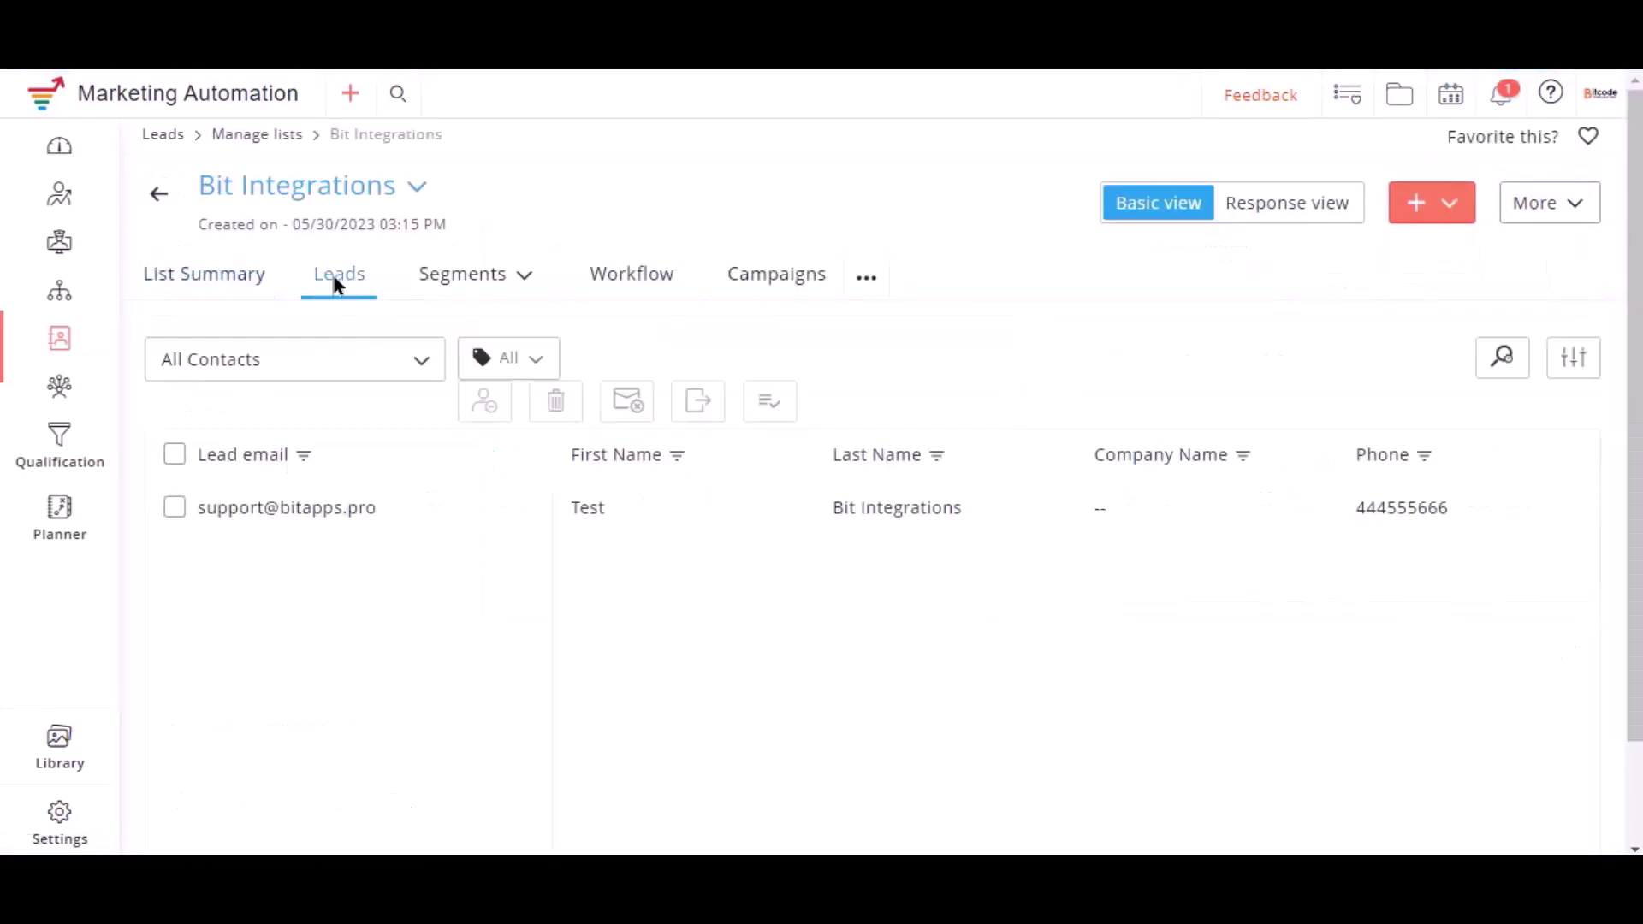